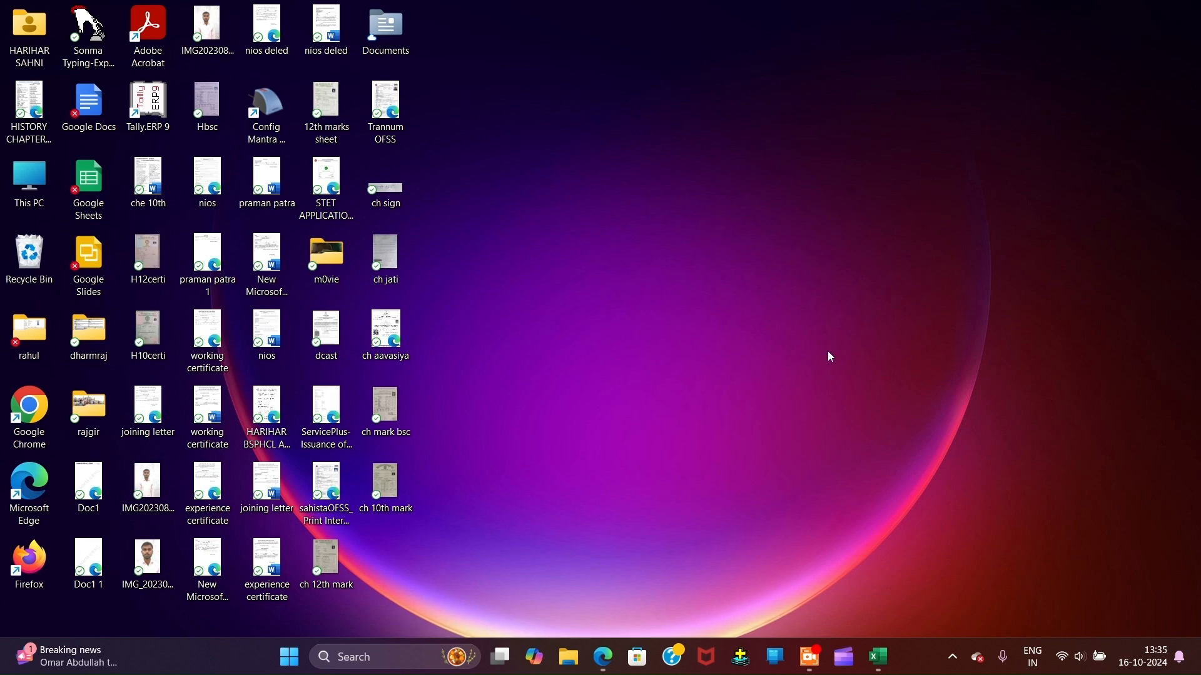
Step: Refresh the desktop and open the Start menu
left_click(808, 282)
left_click(289, 657)
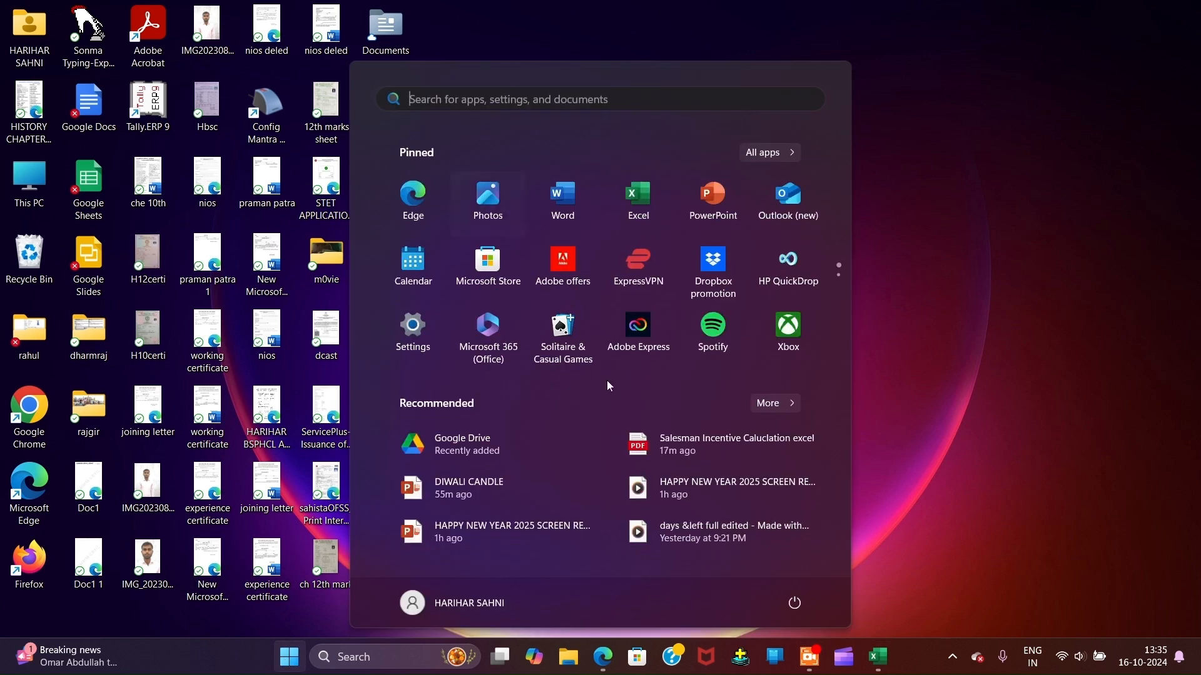
Step: Launch Excel full screen and create a new blank workbook
left_click(637, 200)
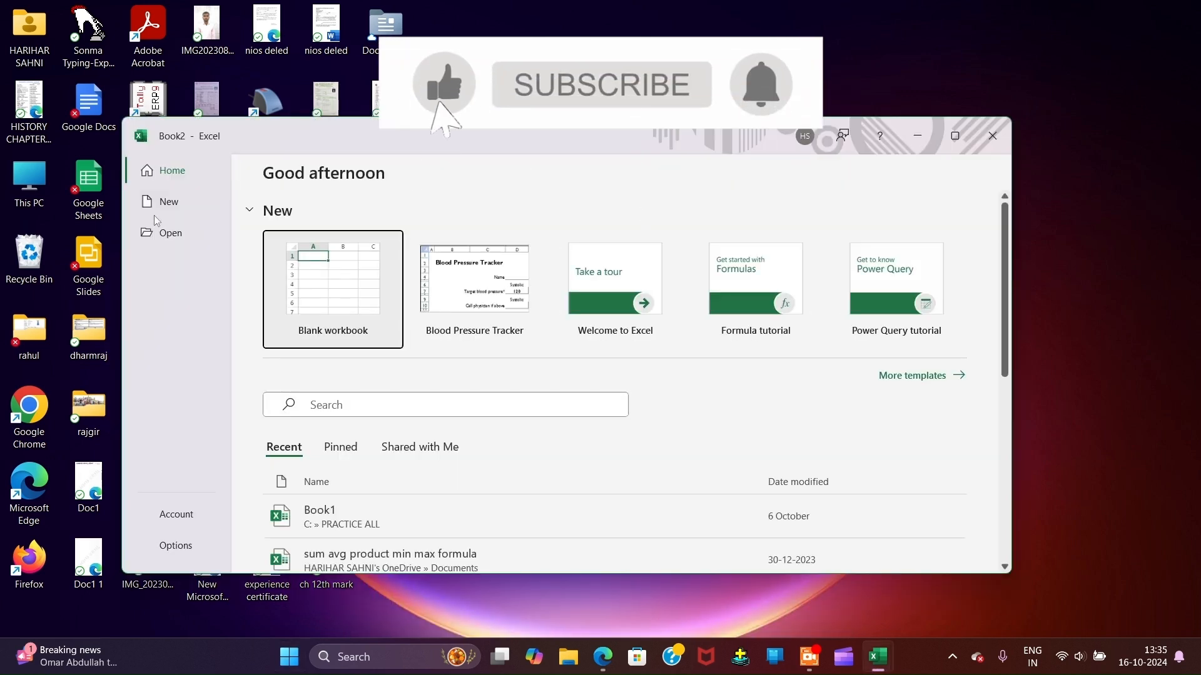
left_click(954, 136)
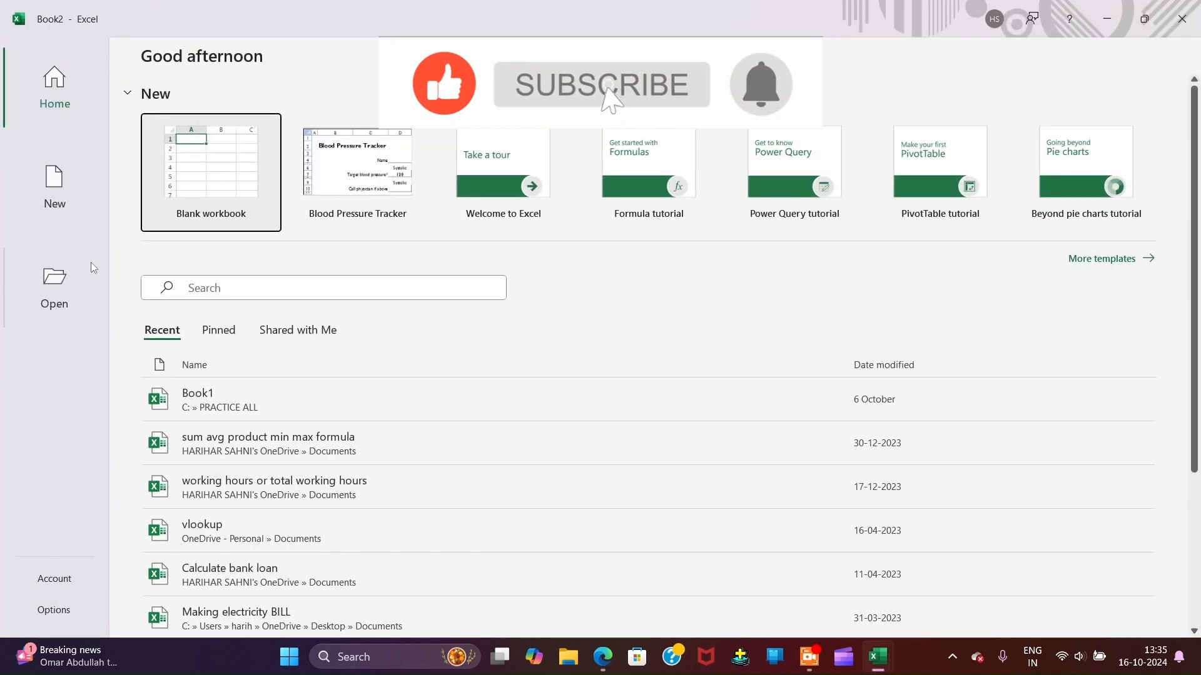
left_click(209, 175)
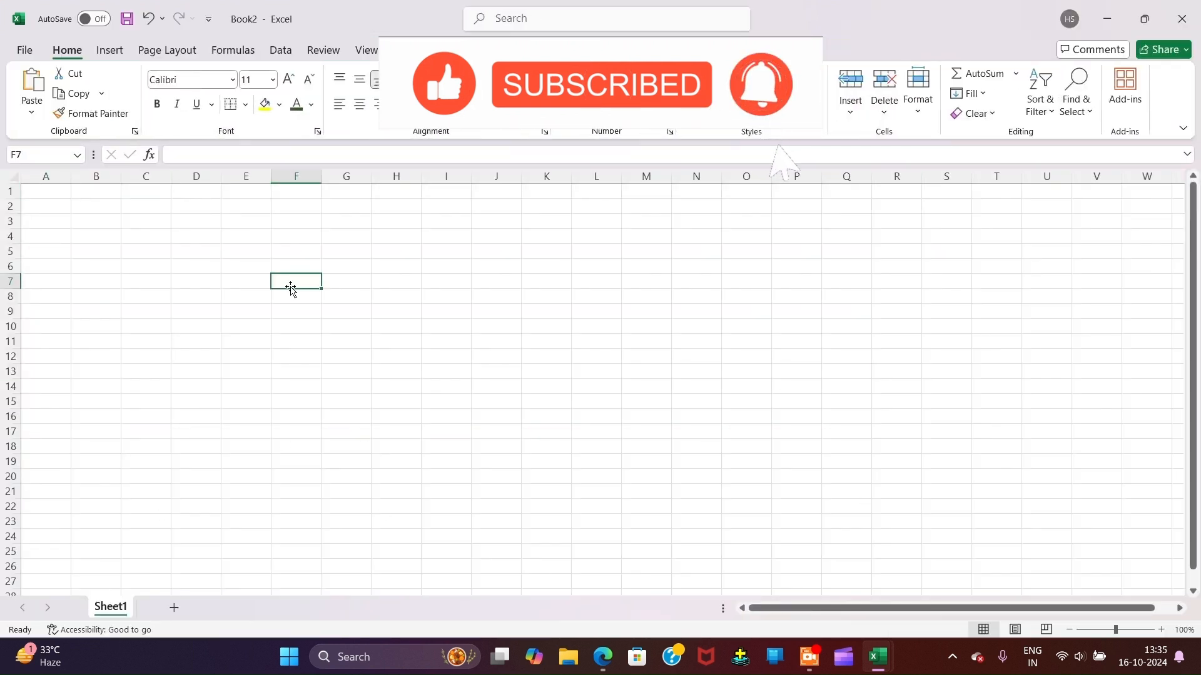
Step: Select F9:N23 and look through the Insert, Page Layout, Formulas tabs and File page
left_click_drag(294, 311, 690, 519)
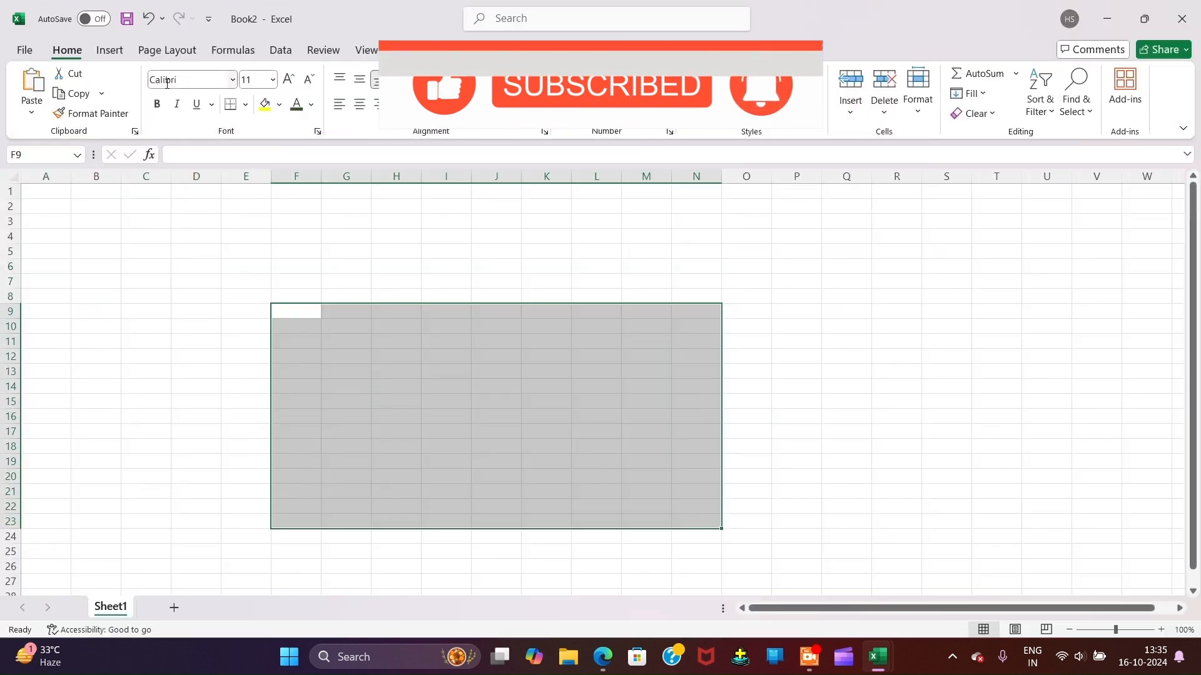
left_click(110, 50)
left_click(167, 50)
left_click(233, 50)
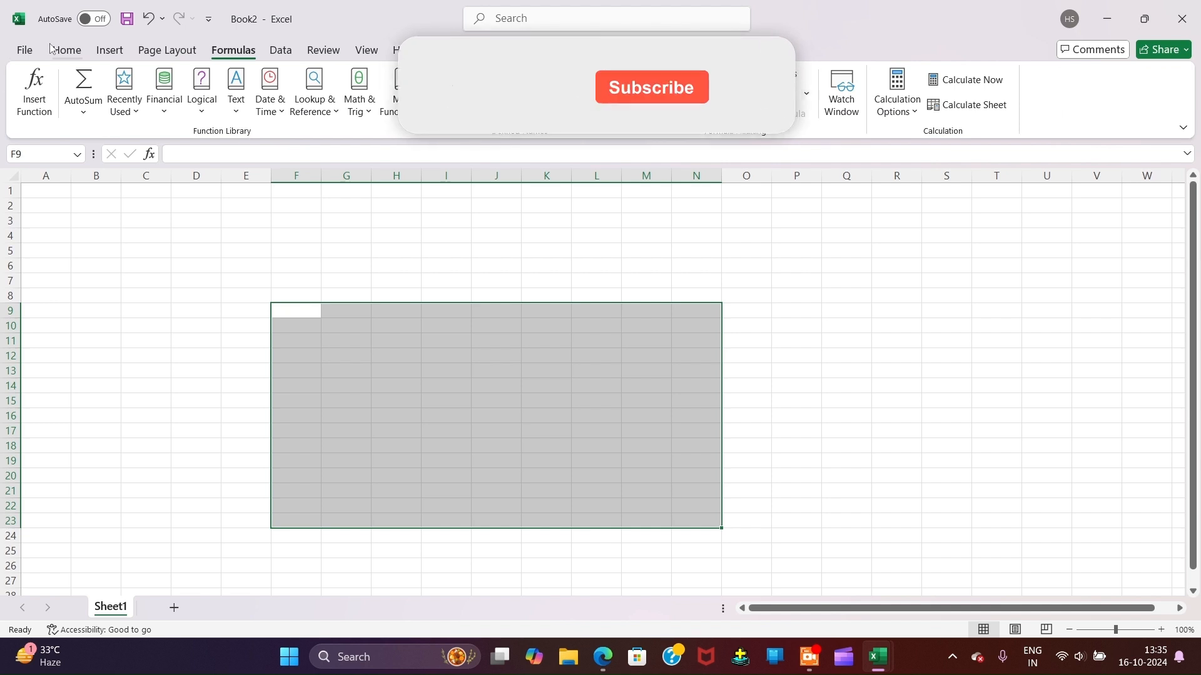
left_click(24, 50)
left_click(21, 55)
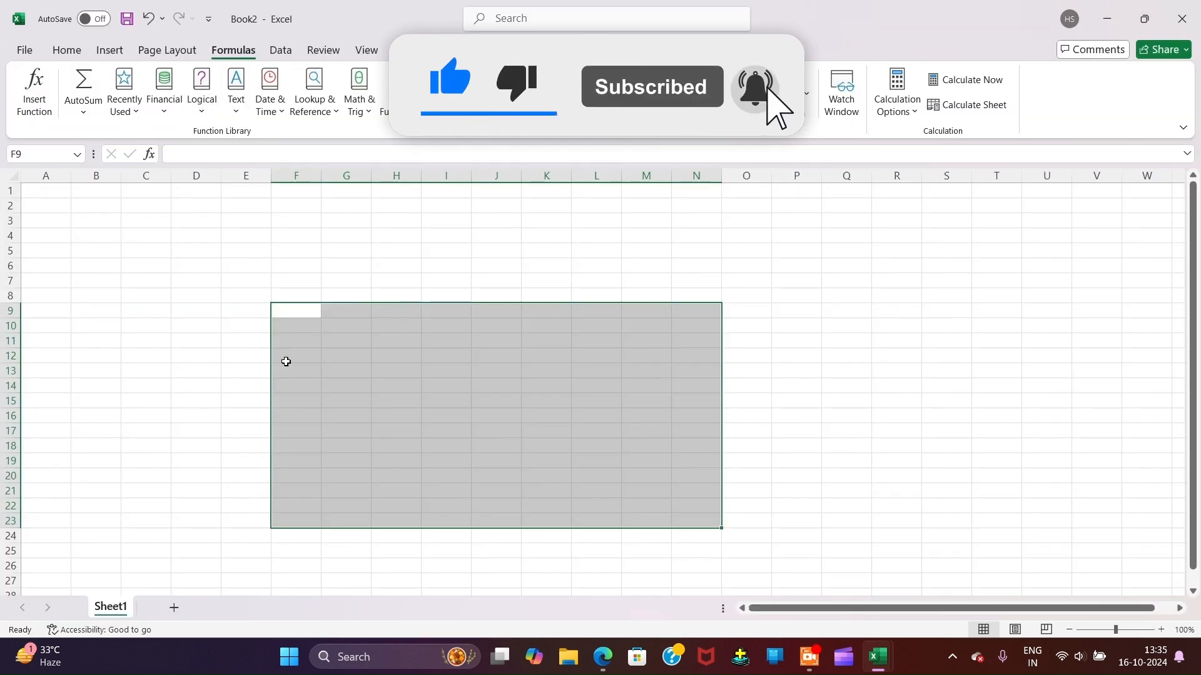
Step: Switch to the Book1 workbook and select its title and incentive table
mouse_move(874, 655)
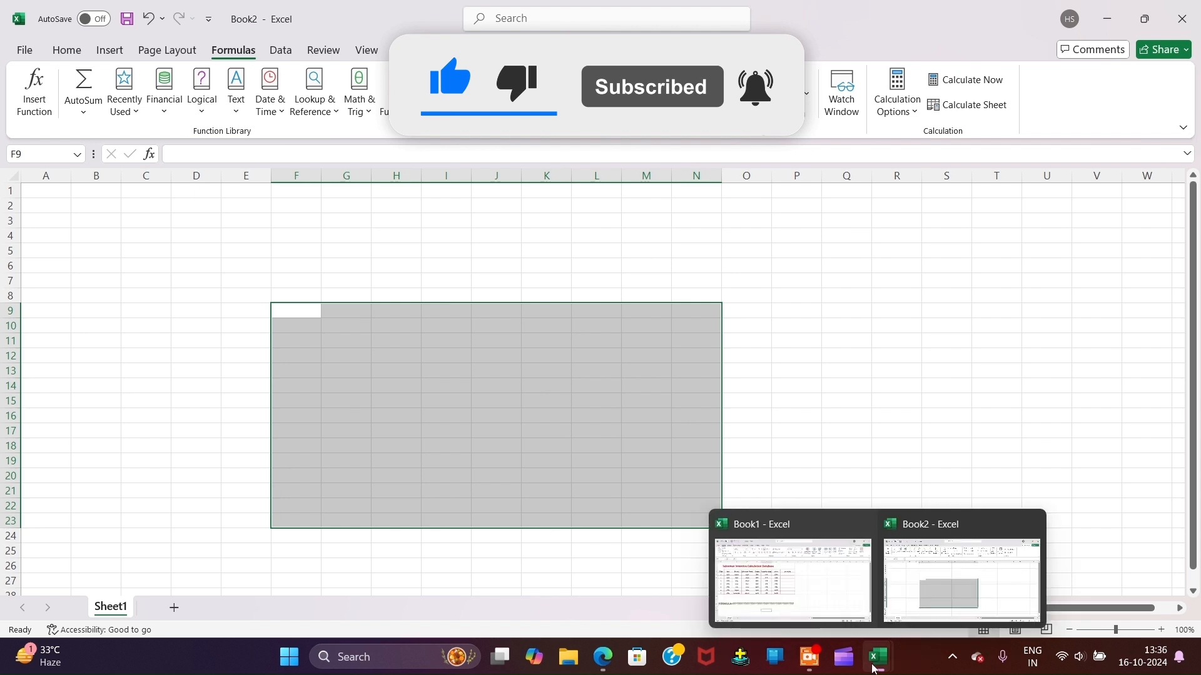
left_click(796, 573)
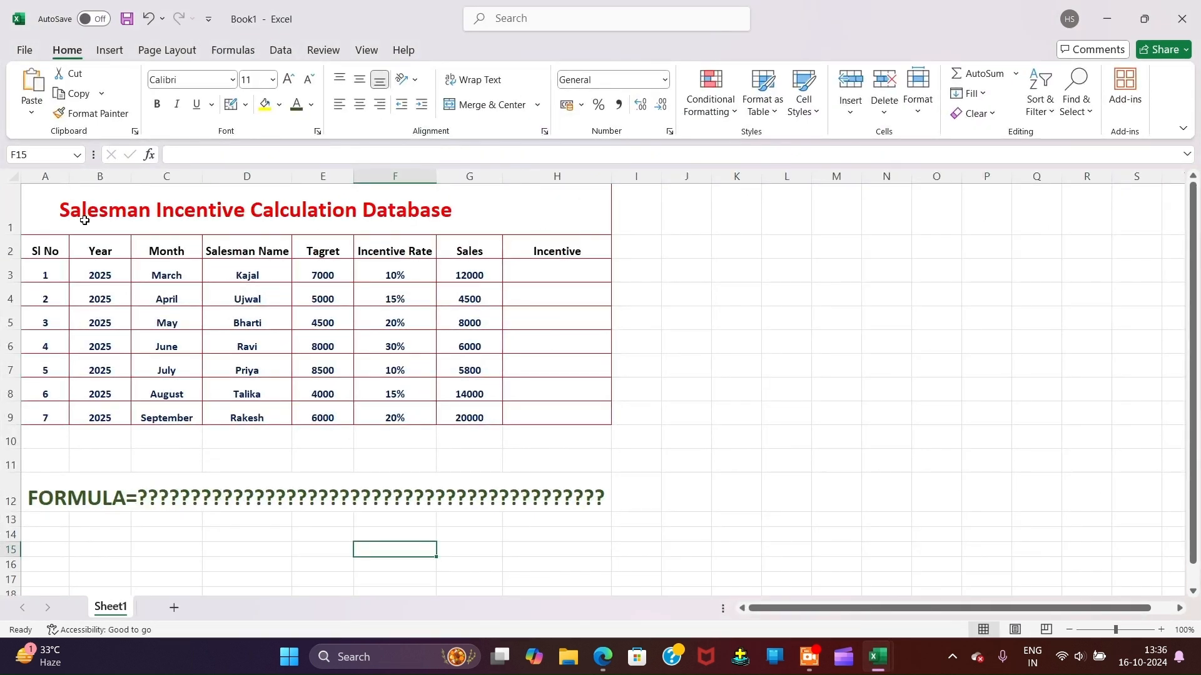
left_click_drag(62, 206, 359, 522)
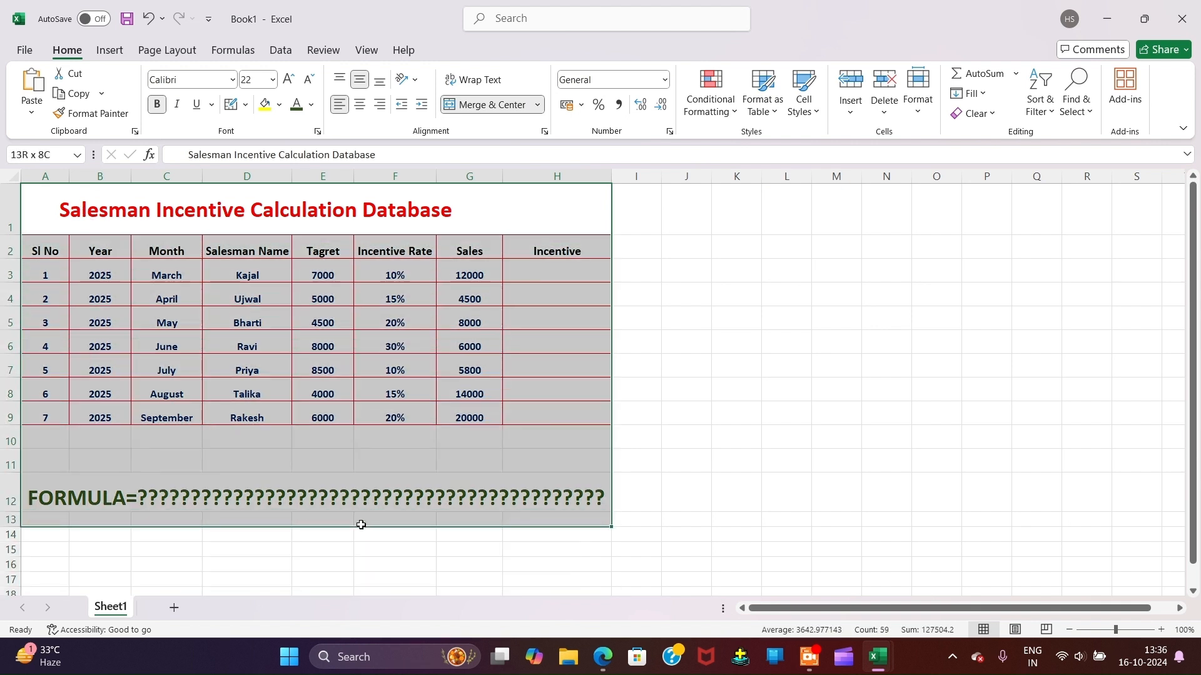
left_click(716, 384)
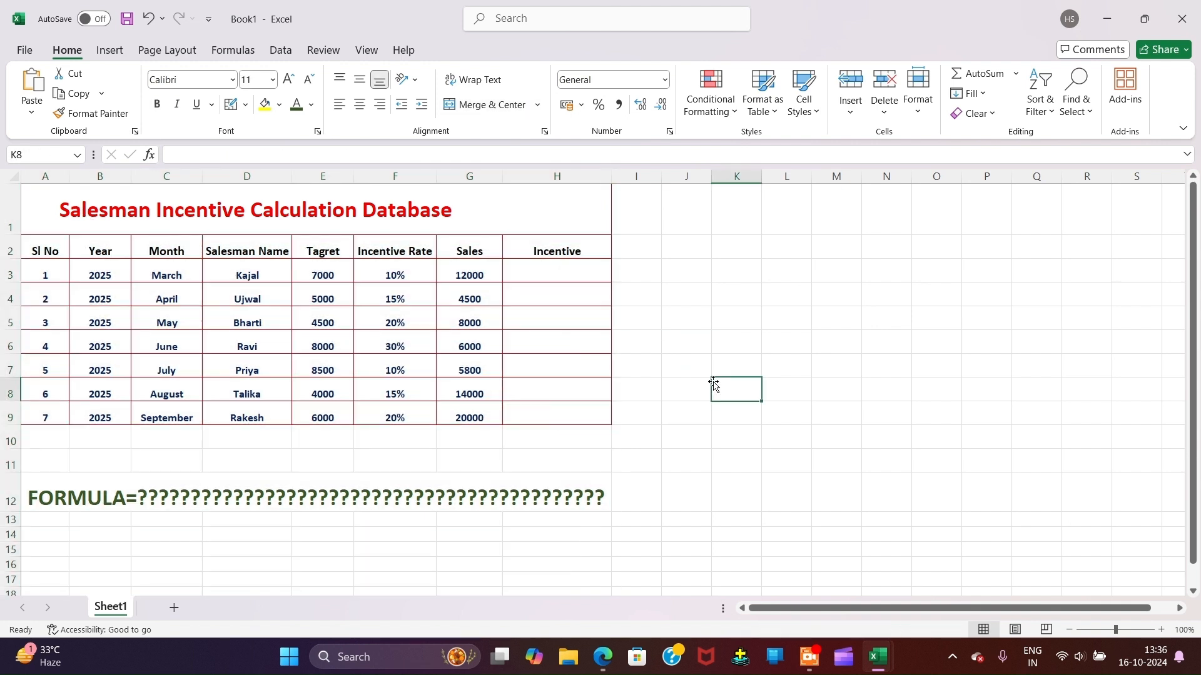
Step: Highlight the title text in A1 and the FORMULA= note in A12
left_click(47, 212)
double_click(285, 215)
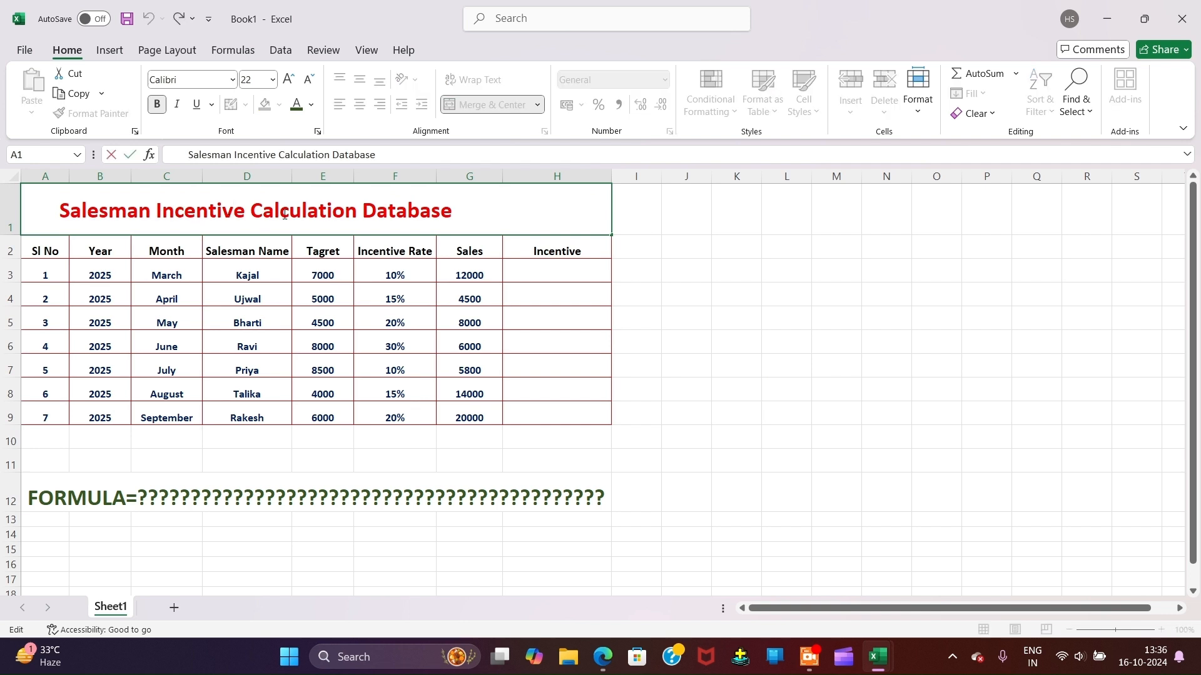
left_click_drag(456, 220, 41, 211)
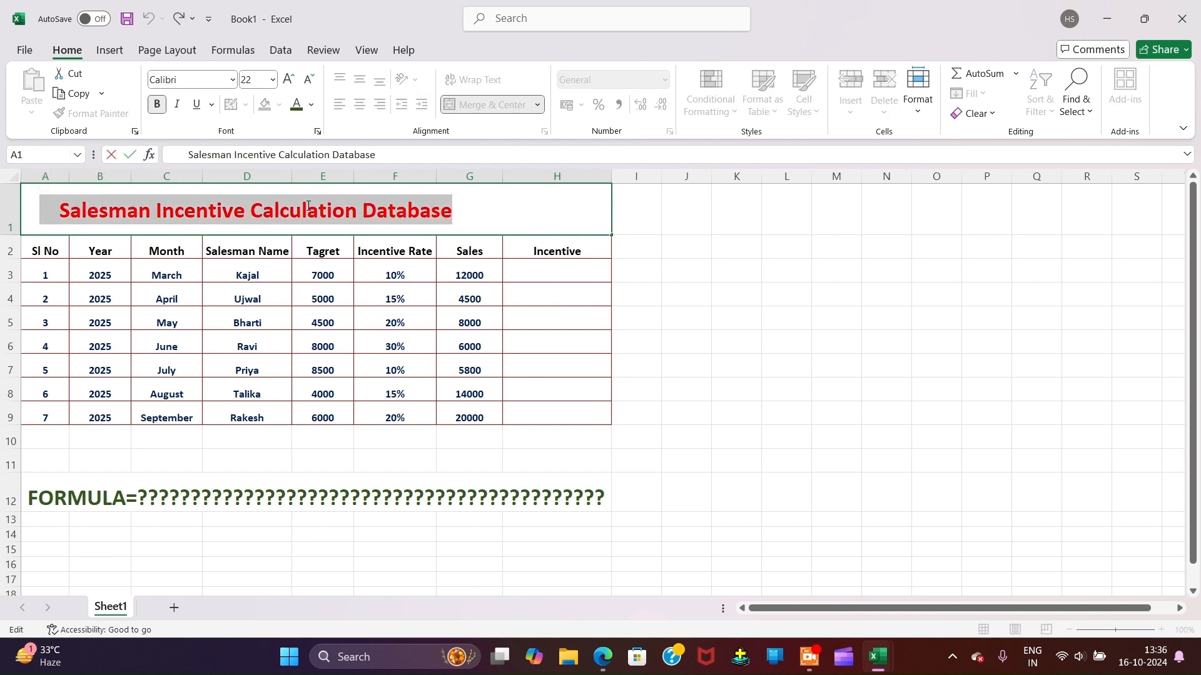
left_click(216, 499)
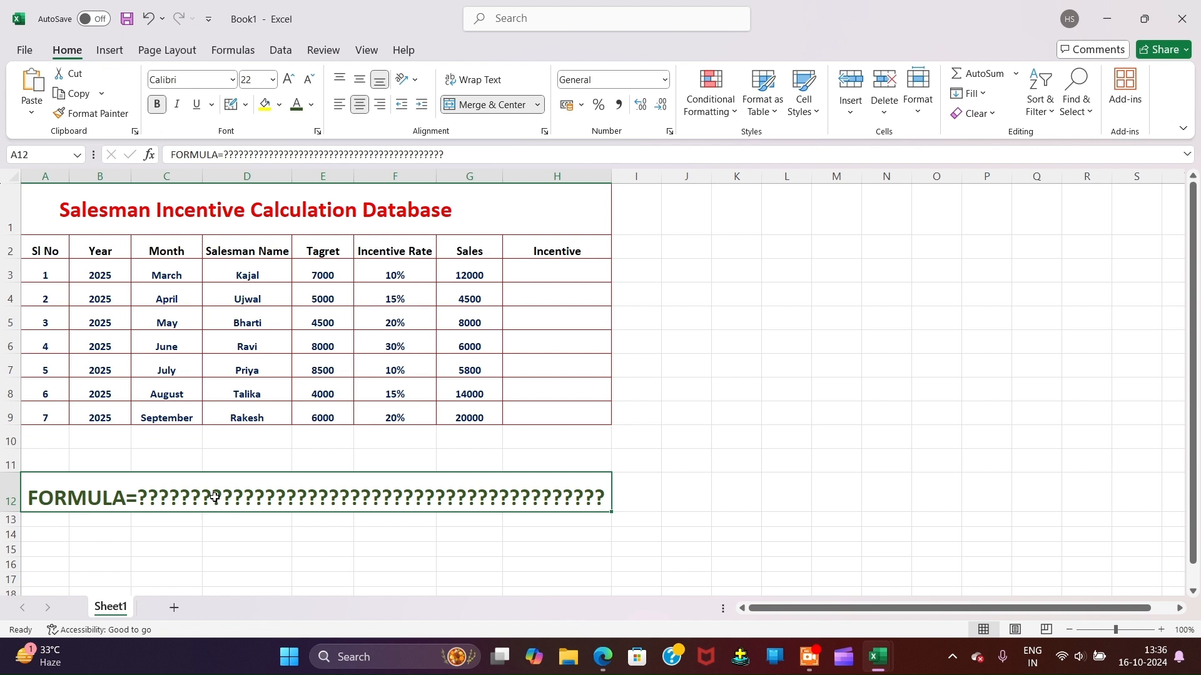
double_click(122, 494)
left_click_drag(136, 495, 8, 492)
left_click(366, 416)
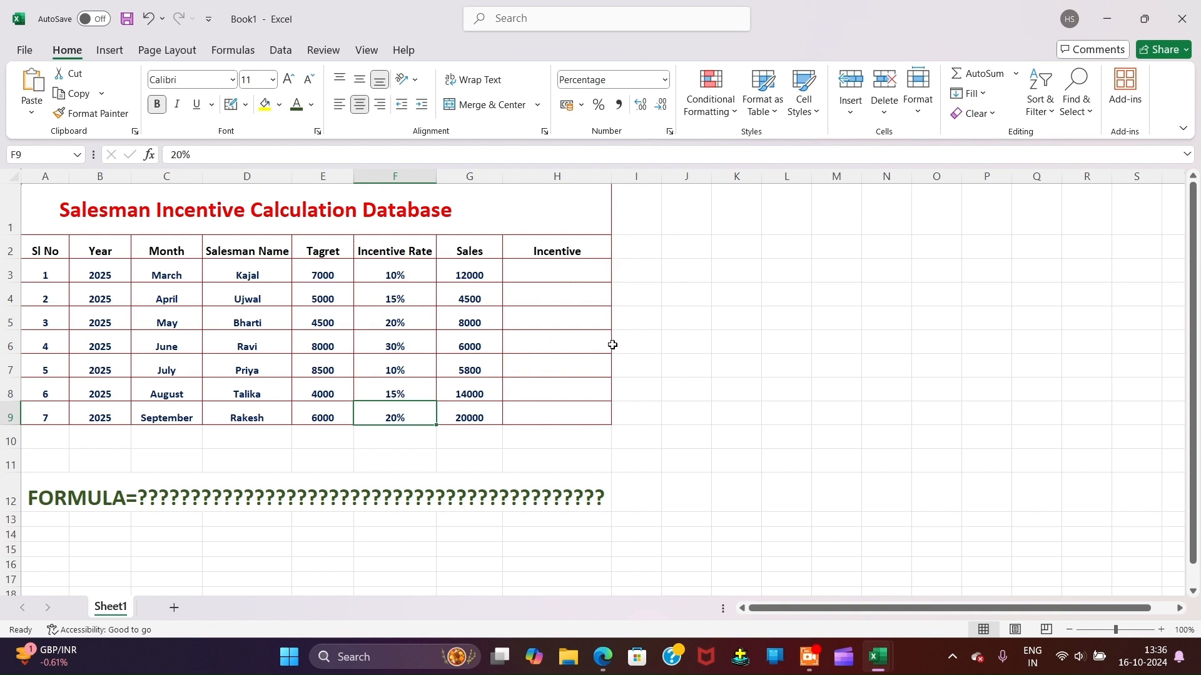
left_click(560, 175)
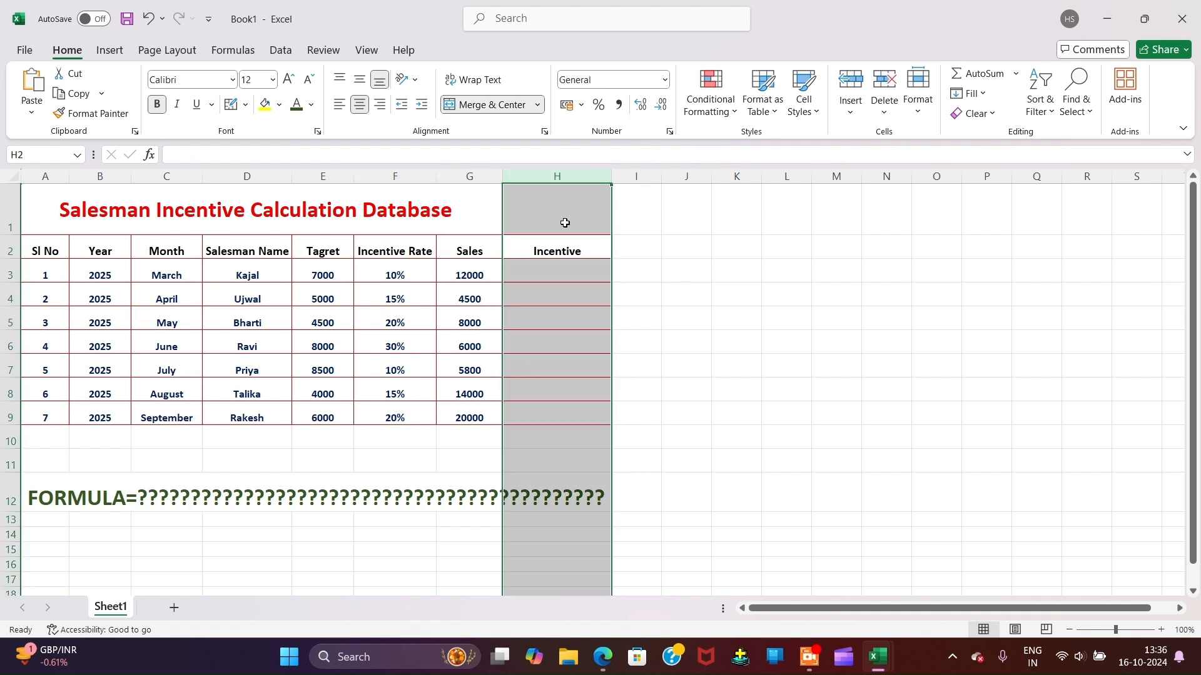
Step: Set the width of column H to 40
right_click(569, 172)
left_click(644, 423)
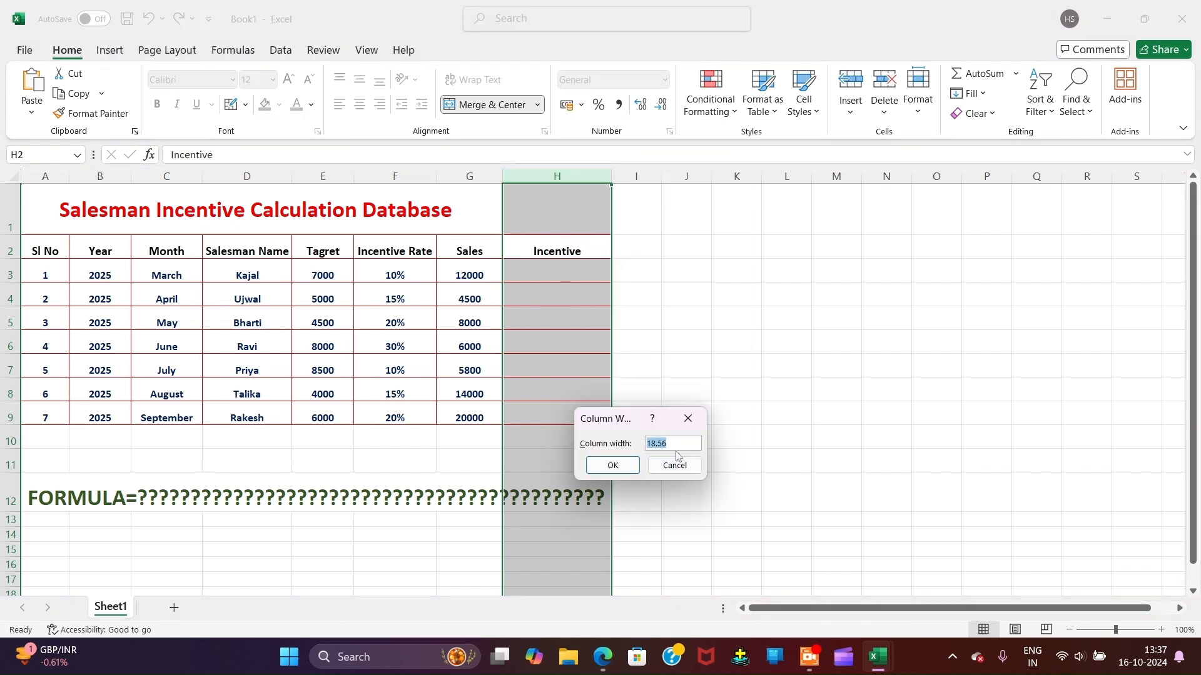
type("3")
key("Return")
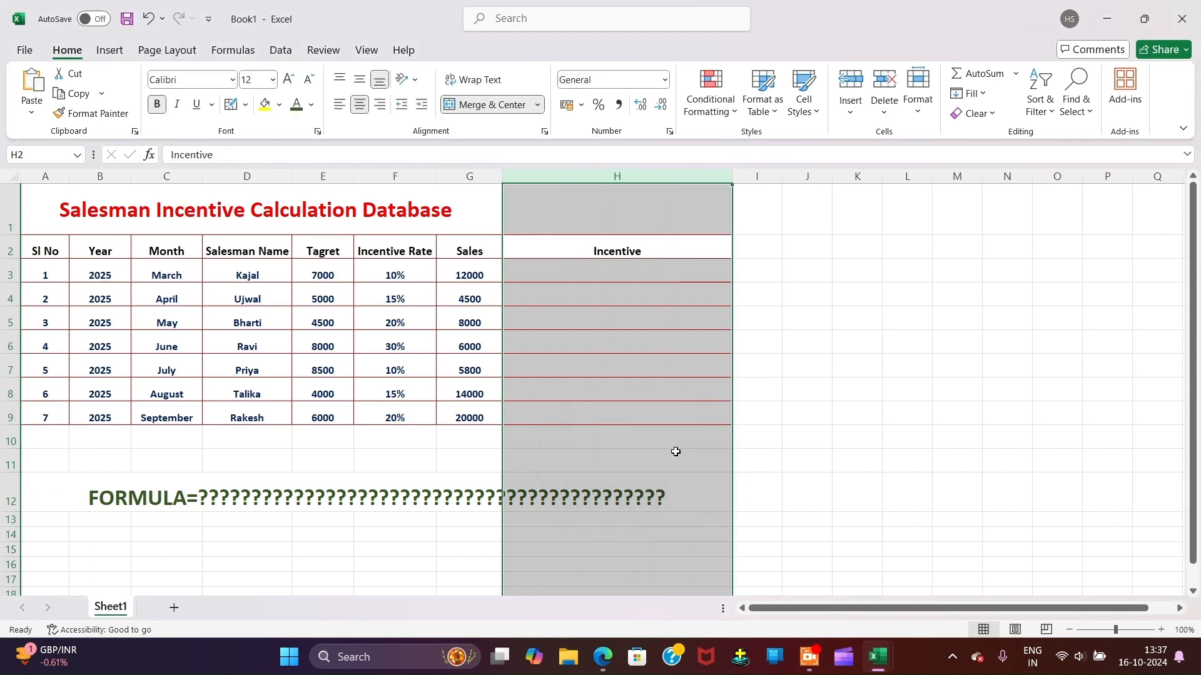
left_click(642, 272)
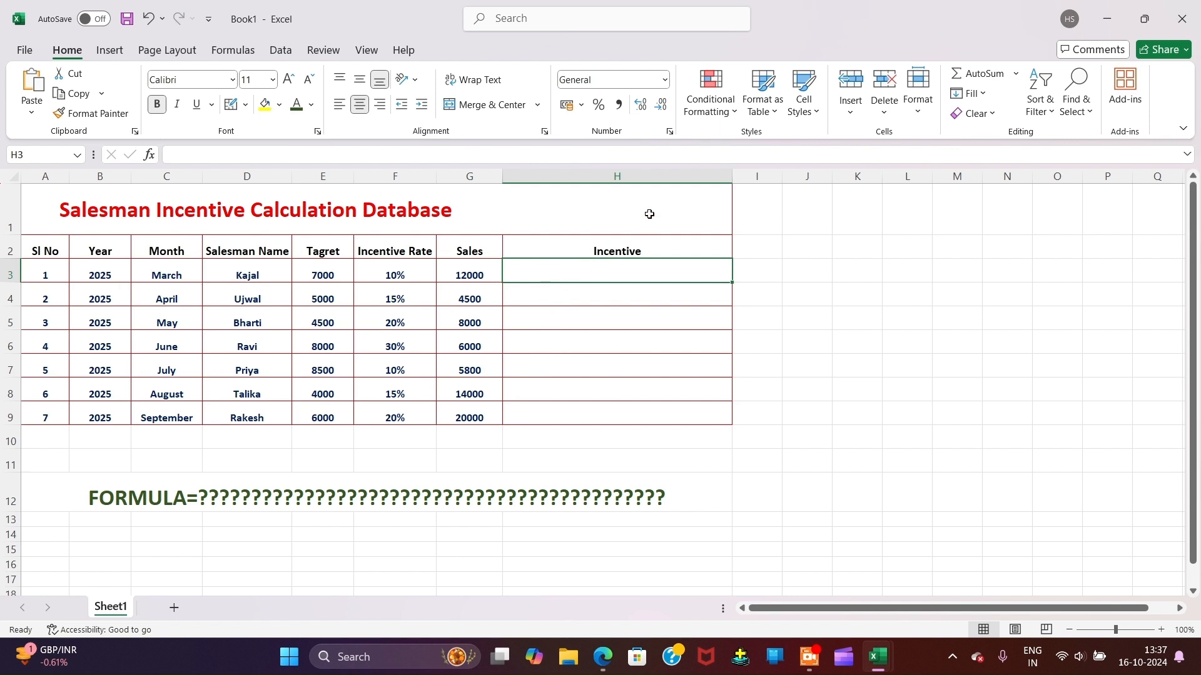
Step: Drag column H even wider, then select the Incentive cells H3:H8
left_click(647, 177)
left_click_drag(731, 178, 818, 180)
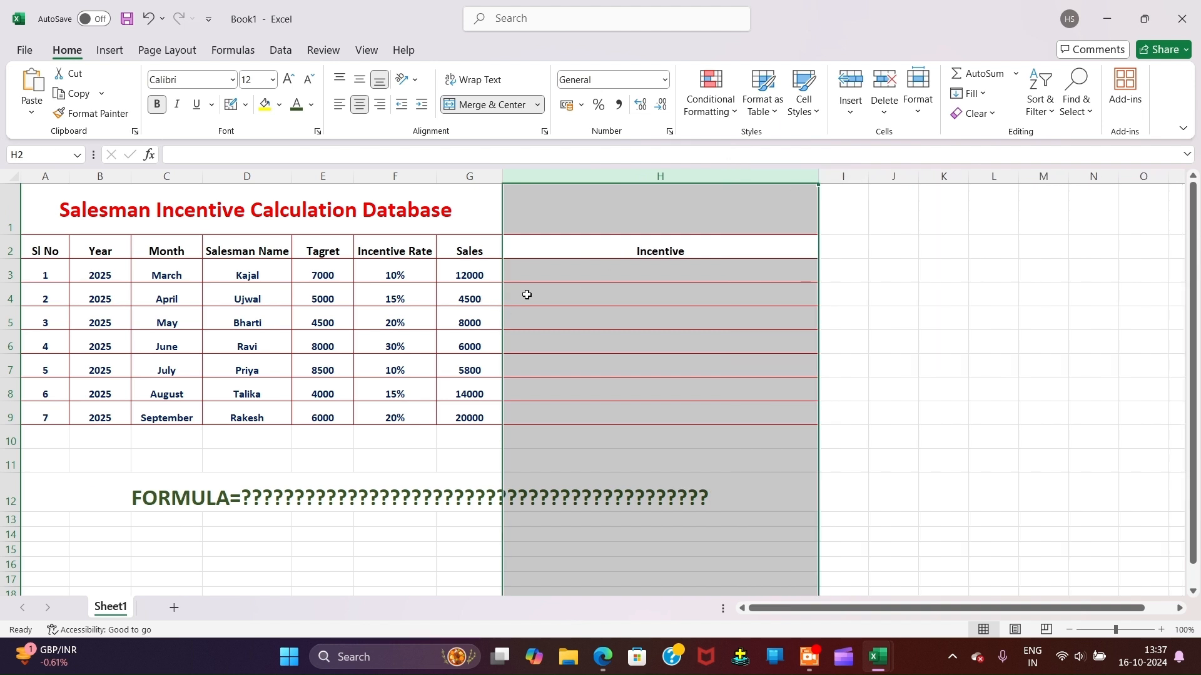
left_click(580, 272)
left_click_drag(586, 270, 602, 407)
left_click(544, 274)
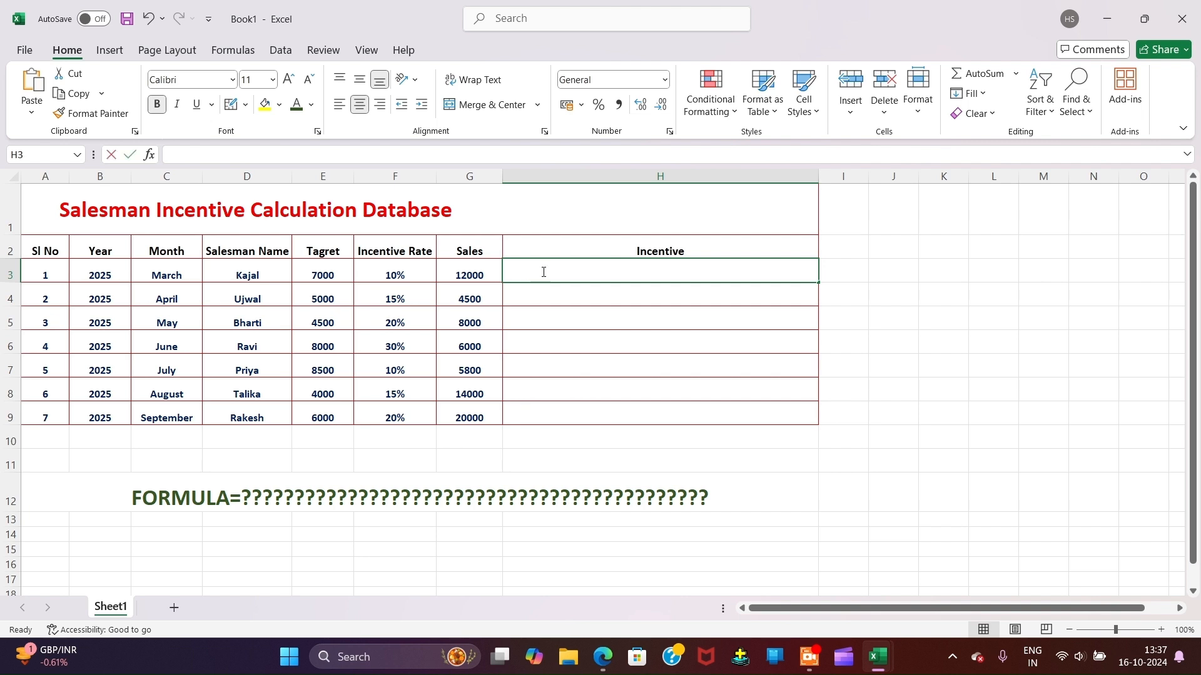
Step: Discard the started entry in H3, close Book2, and switch to the formula PDF
double_click(543, 272)
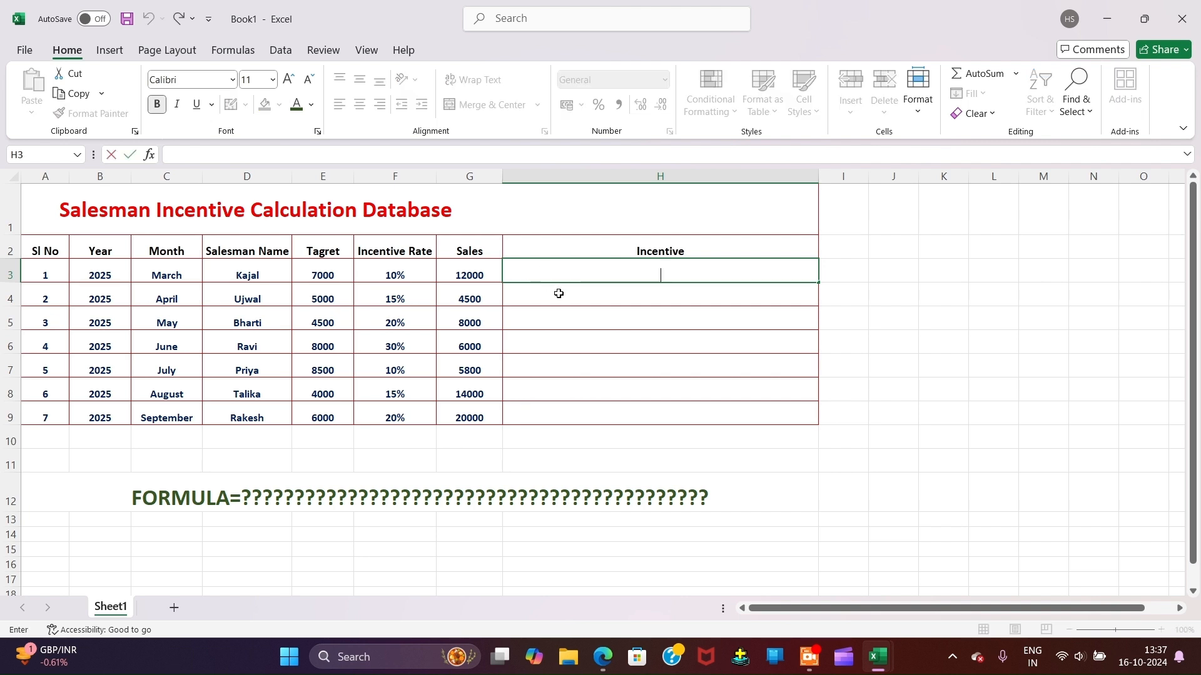
type("=")
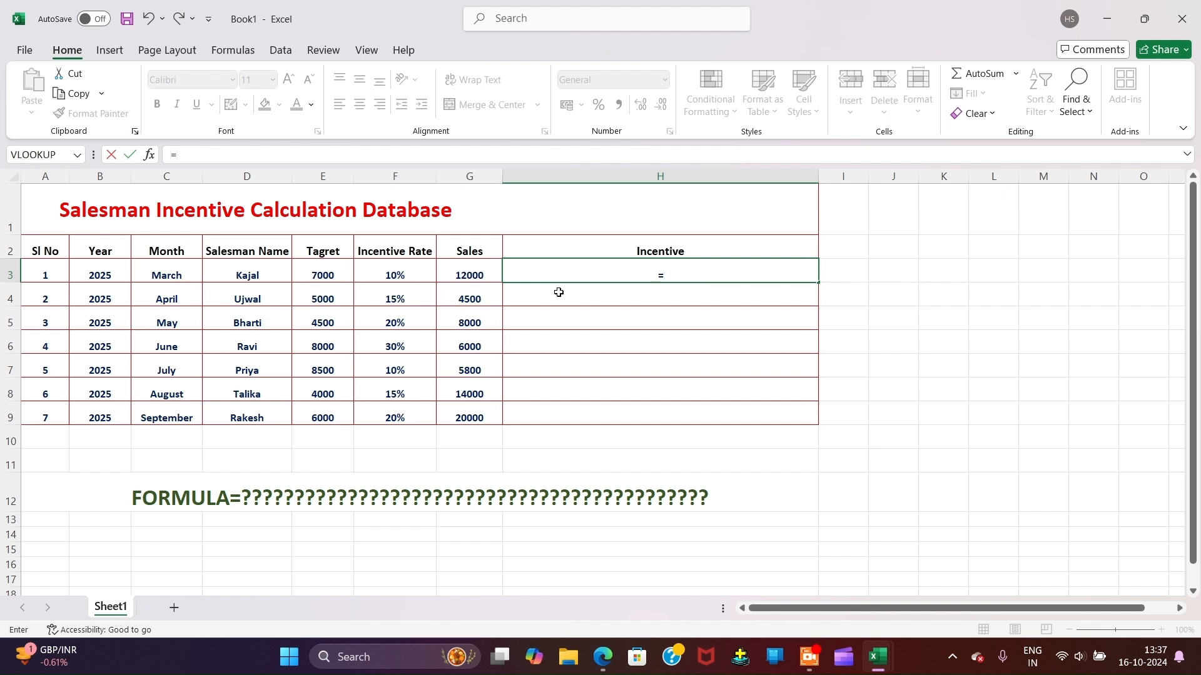
key("BackSpace")
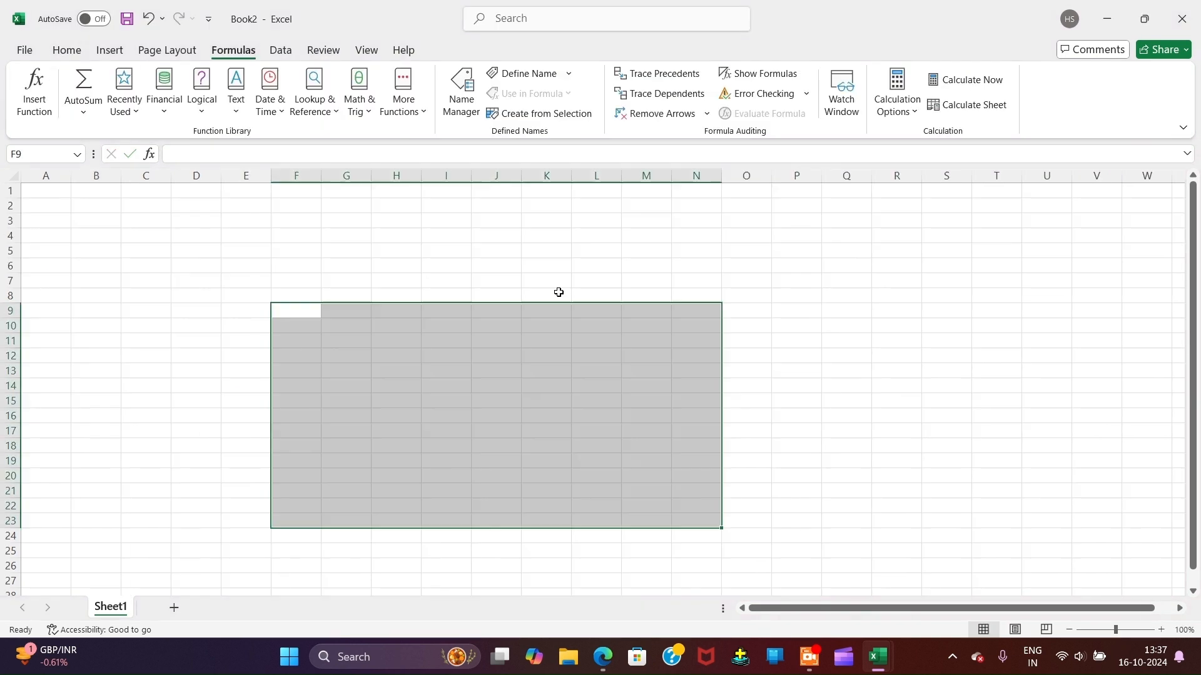
left_click(1180, 13)
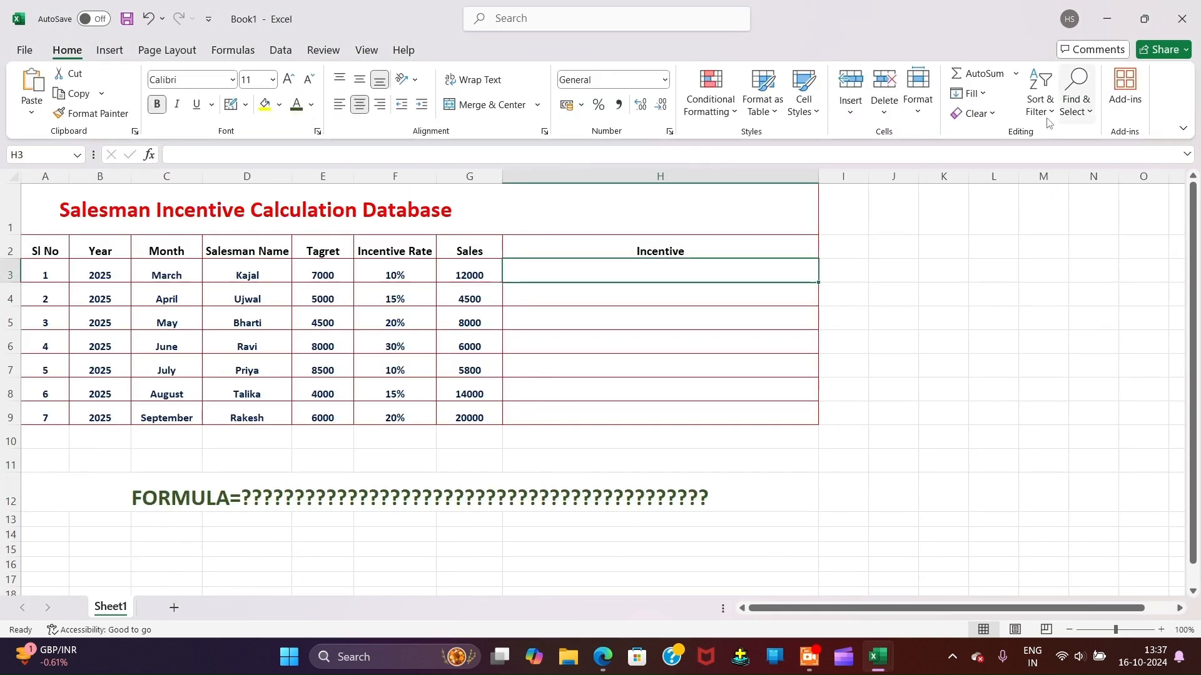
key("alt+Tab")
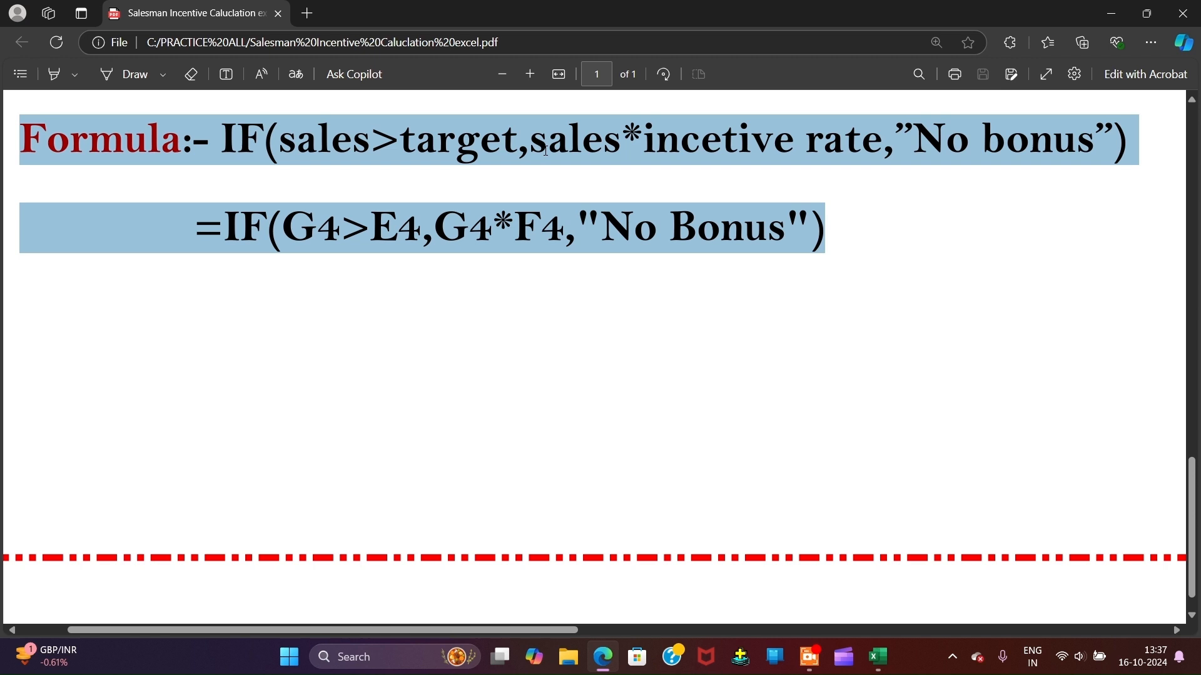
Step: Return from the Edge PDF to the Excel workbook
key("alt+Tab")
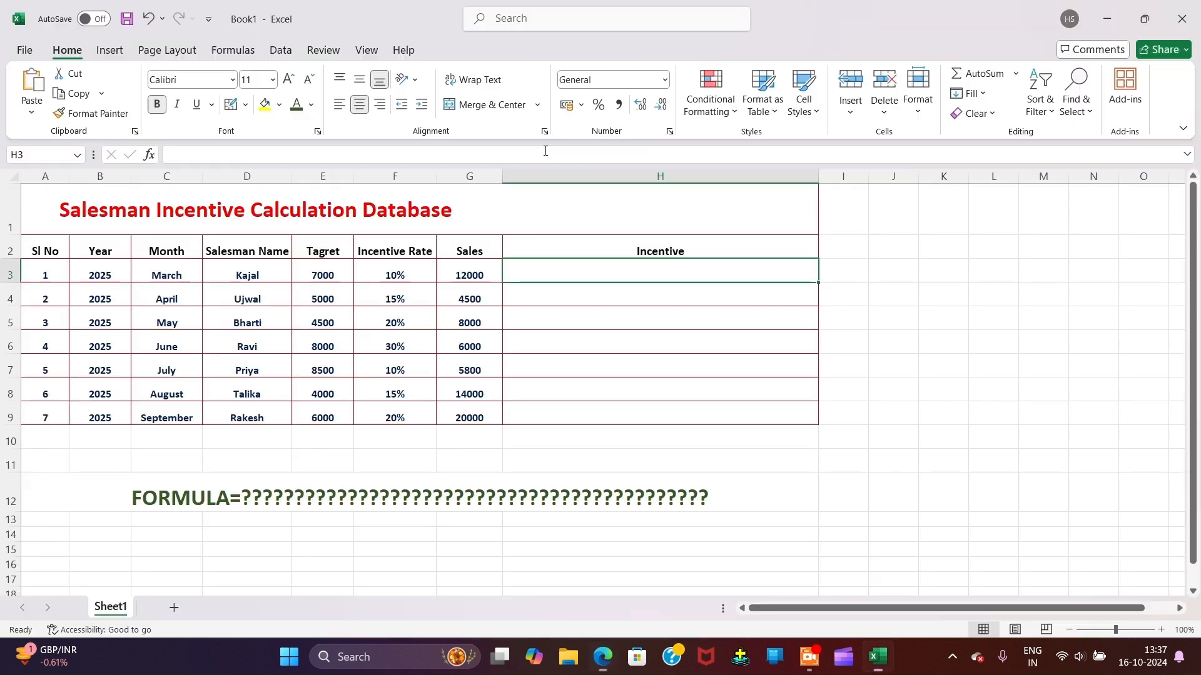
Step: In H3, begin =IF( with the condition G3>E3
double_click(593, 272)
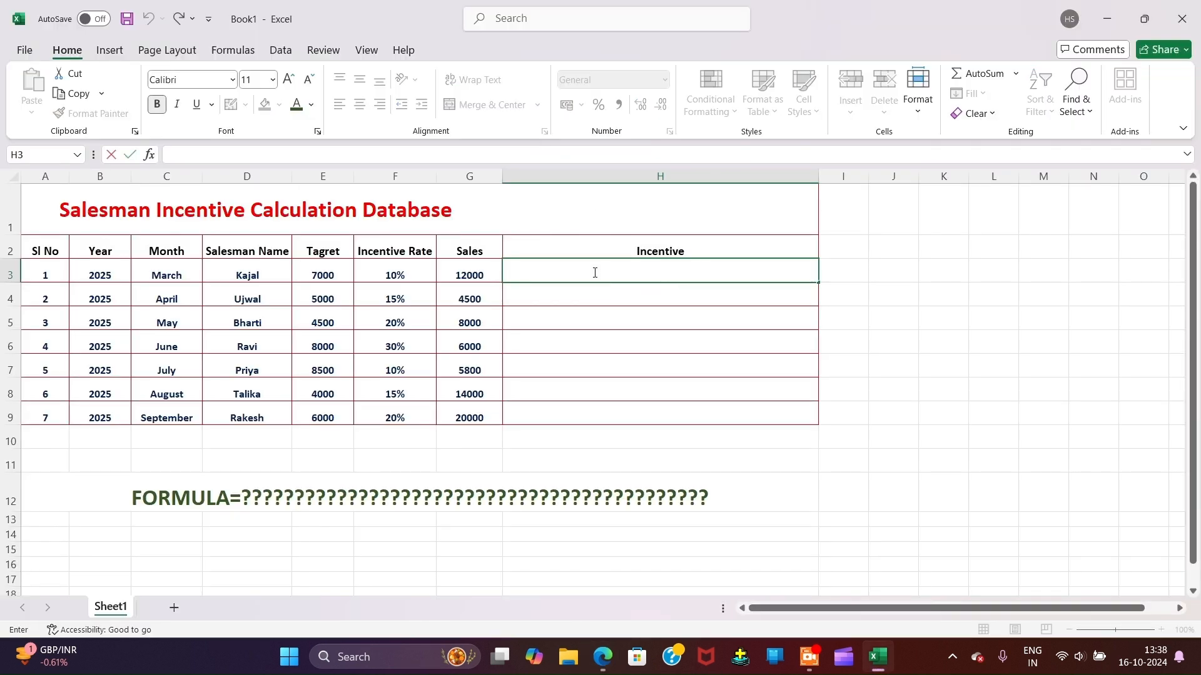
type("=")
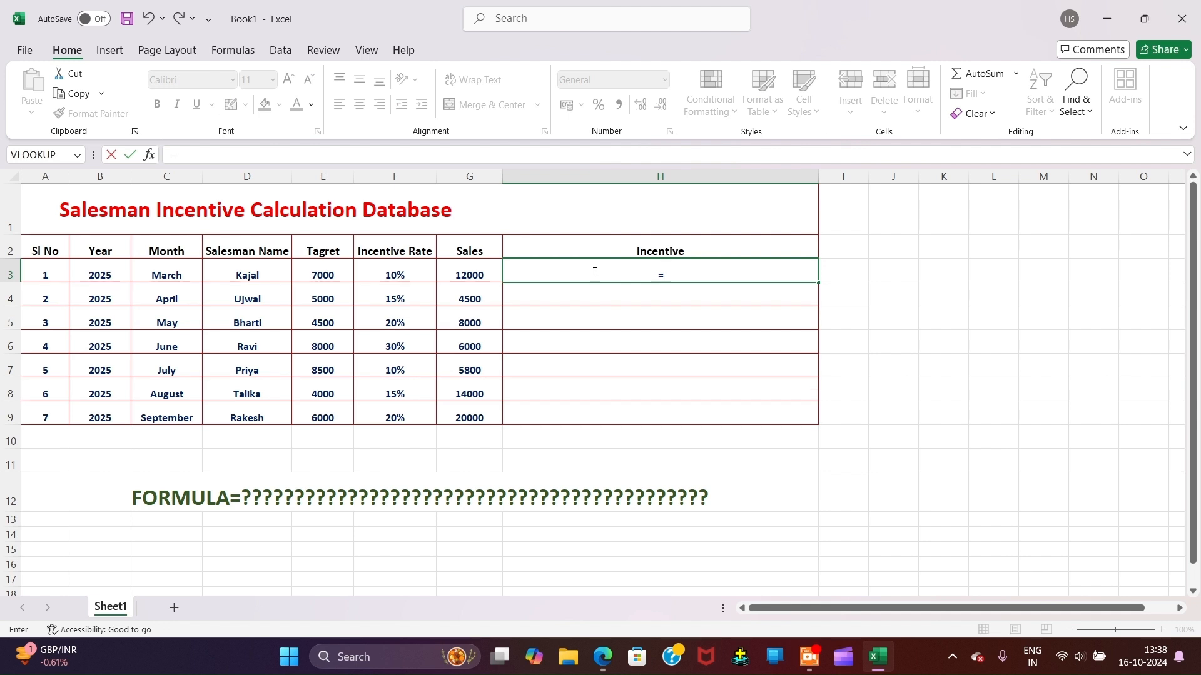
type("IF")
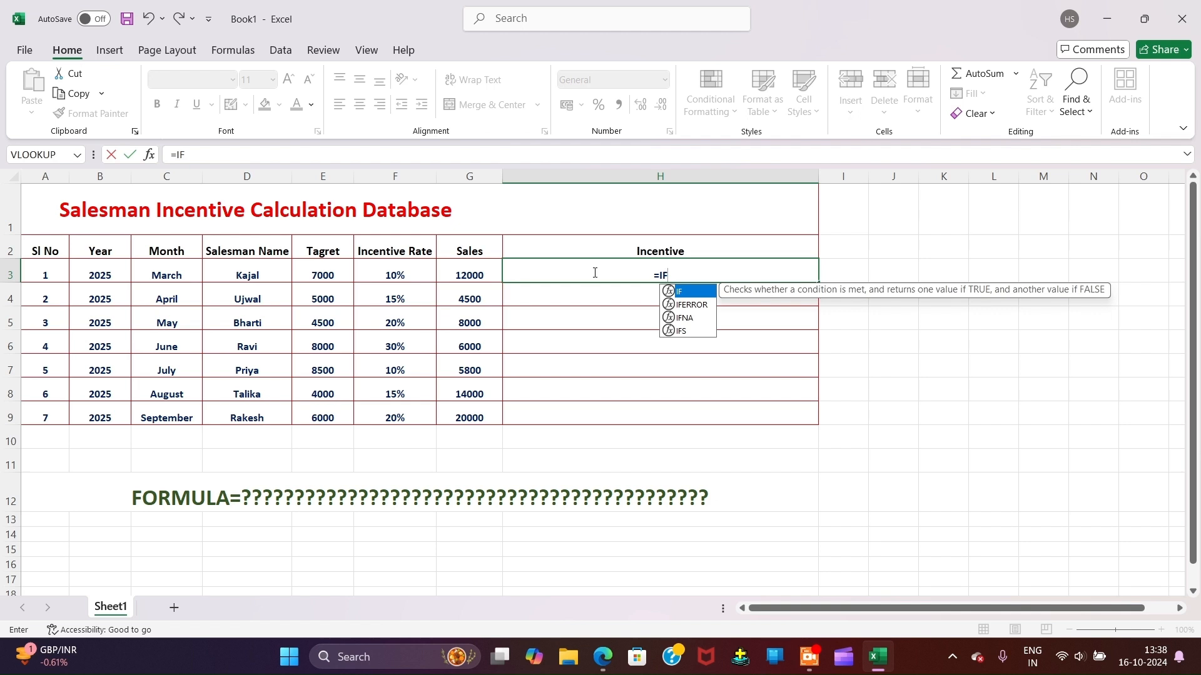
type("(")
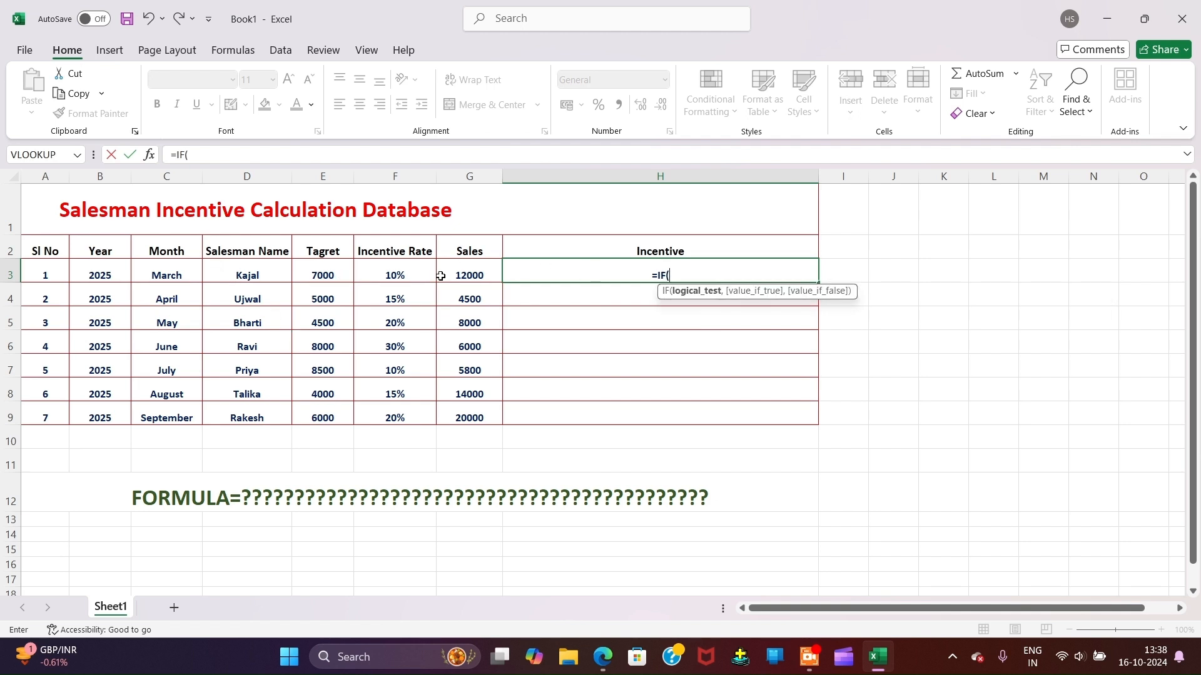
left_click(470, 271)
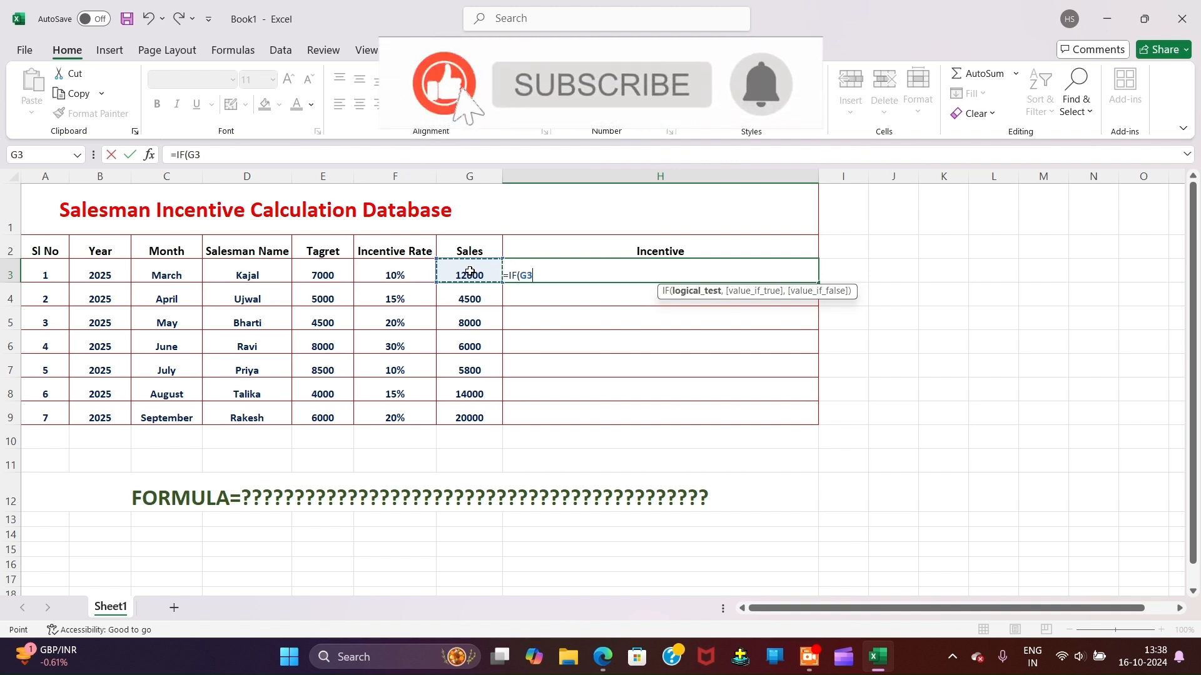
type(">")
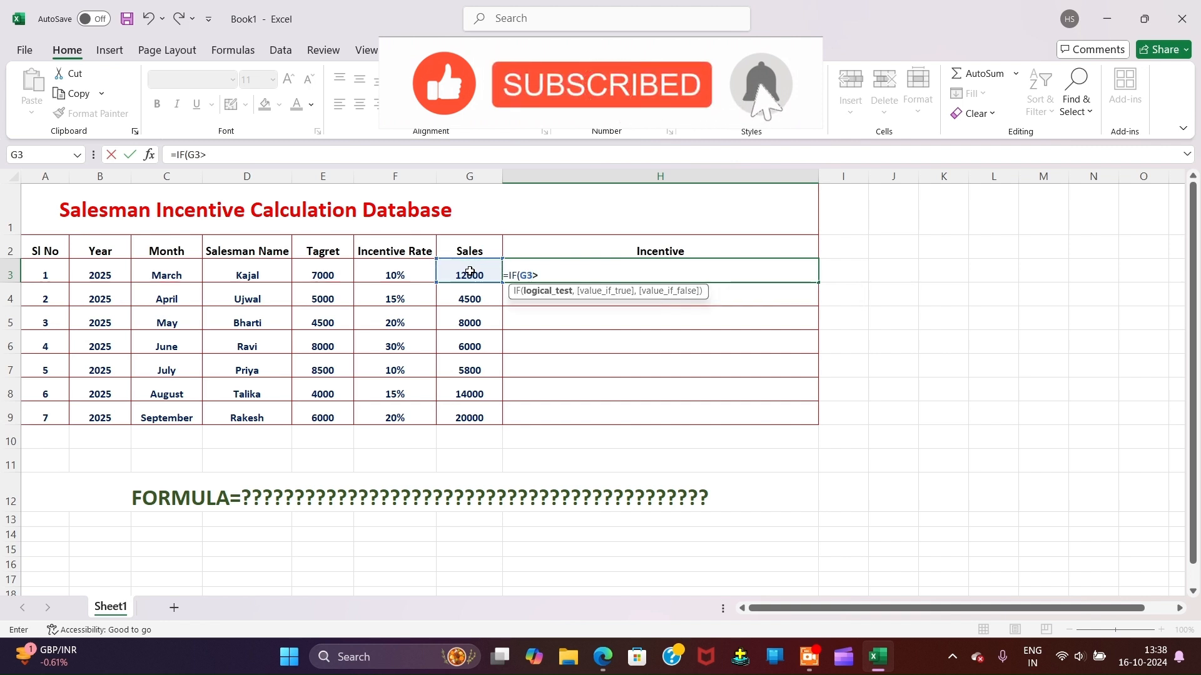
left_click(320, 264)
type(",")
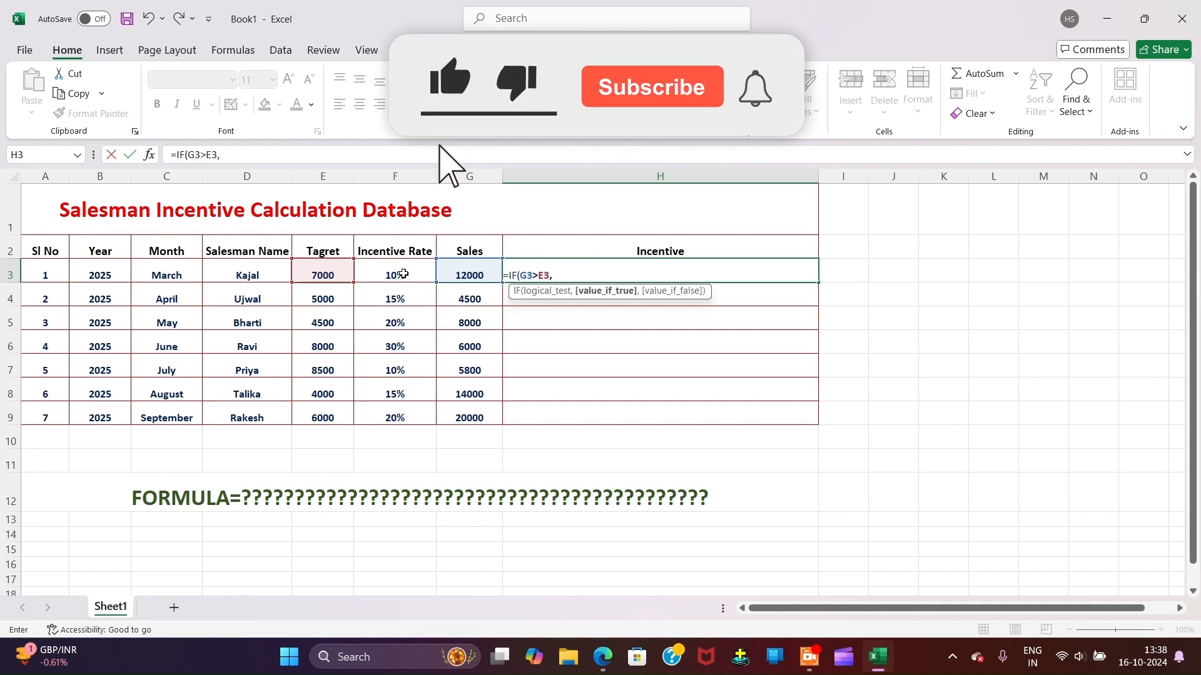
Step: Add G3*F3 as the true result, checking the PDF's reference formula midway
left_click(444, 280)
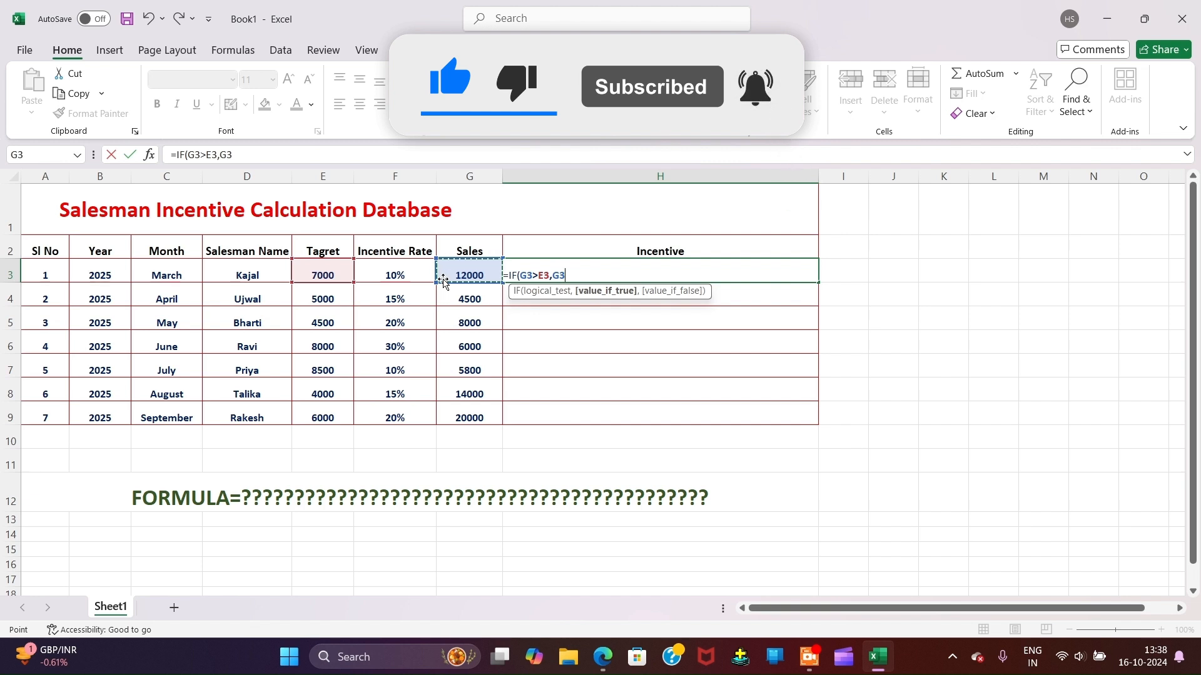
type("*")
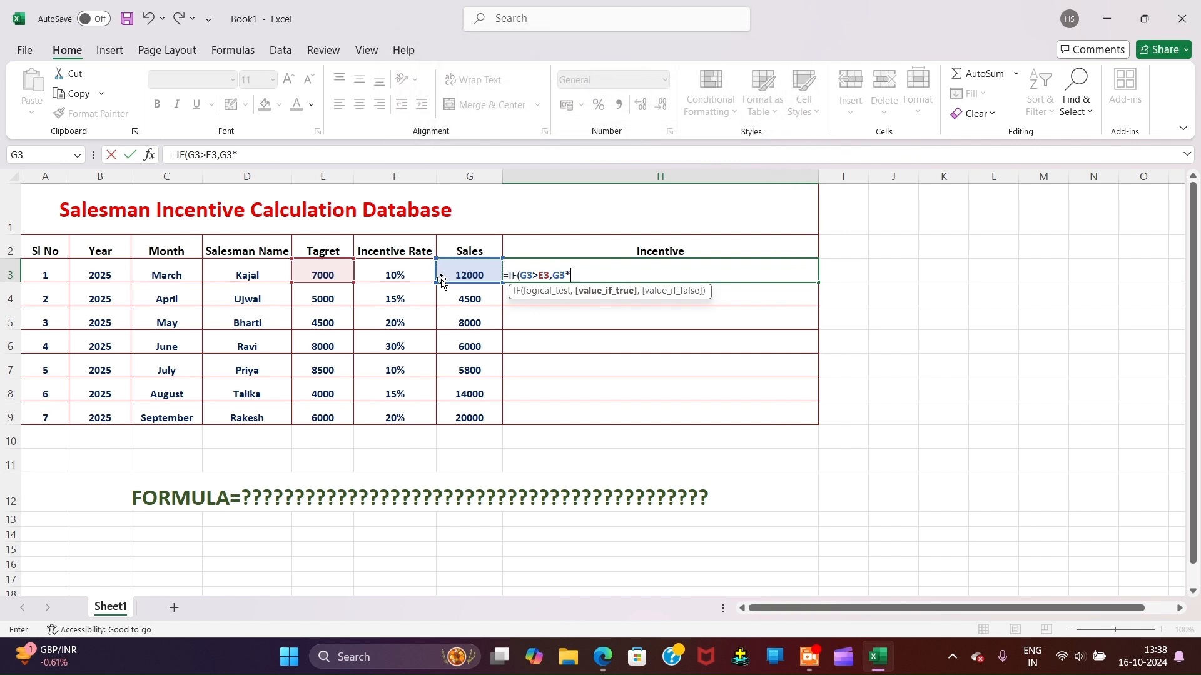
left_click(400, 273)
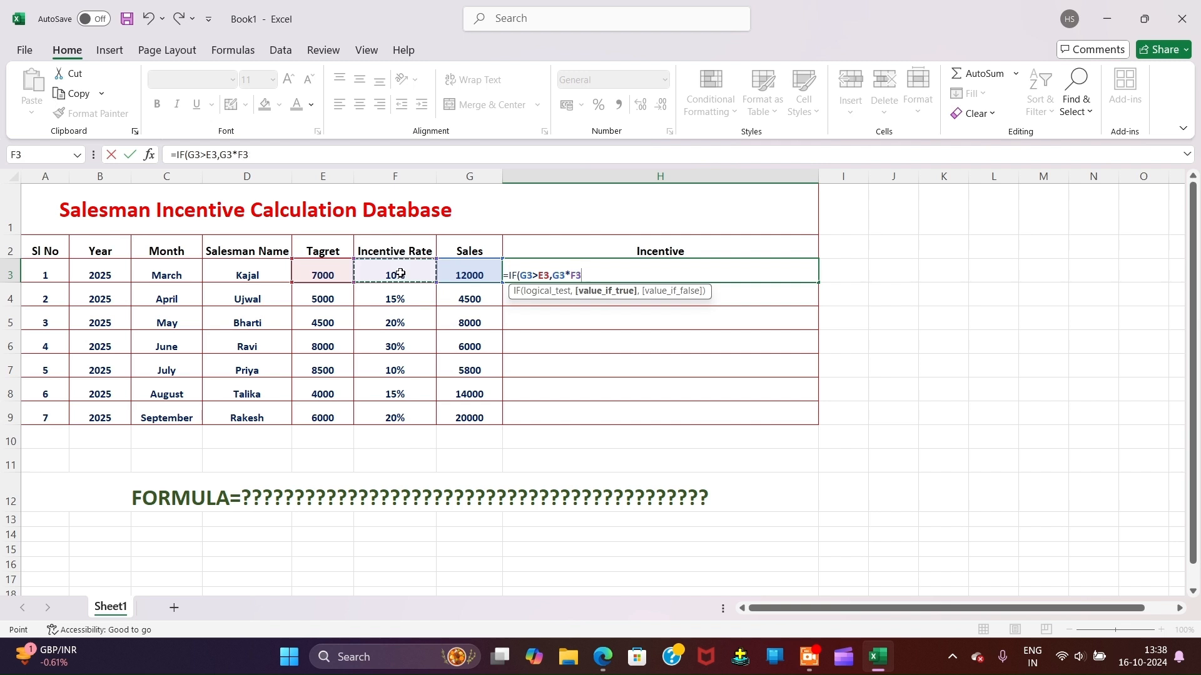
key("alt+Tab")
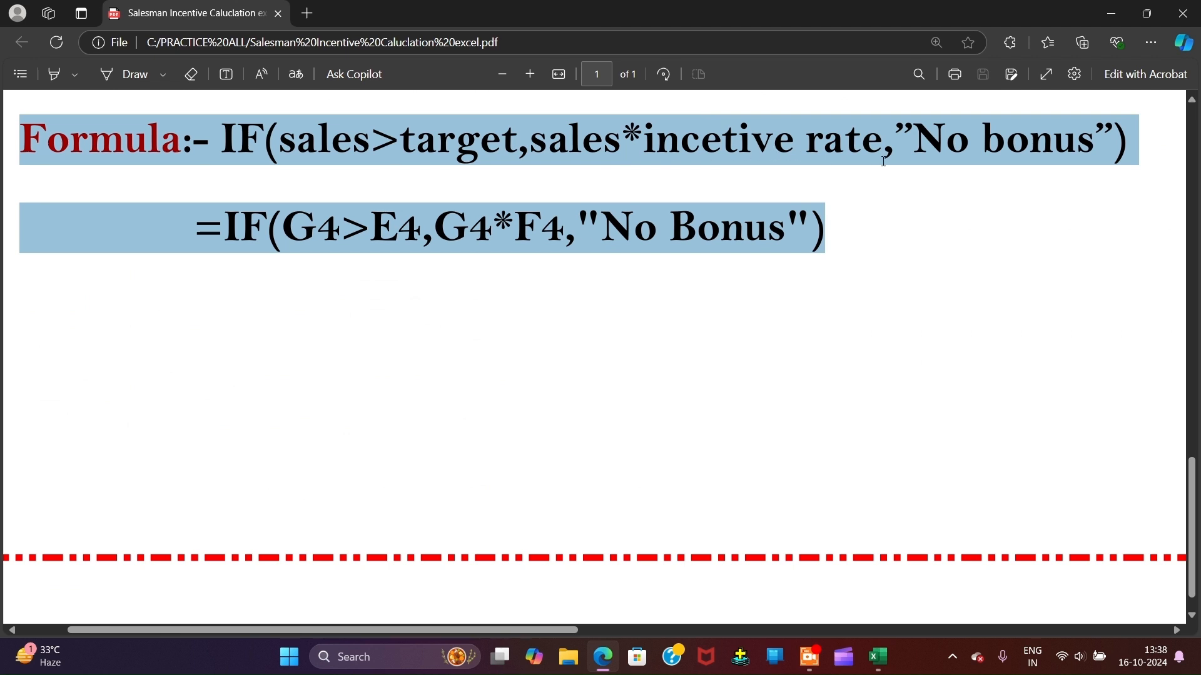
key("alt+Tab")
type(",")
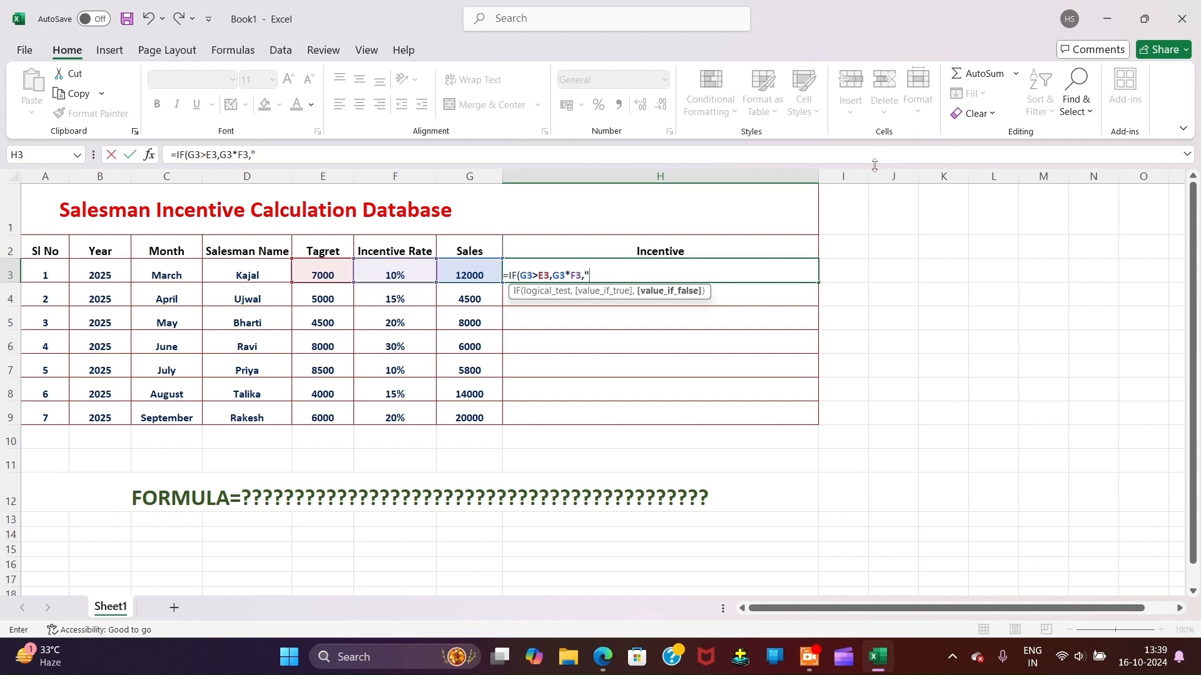
Step: Finish H3 with "NO BONUS") as the false result so it shows 1200
type("\"NO BONUS")
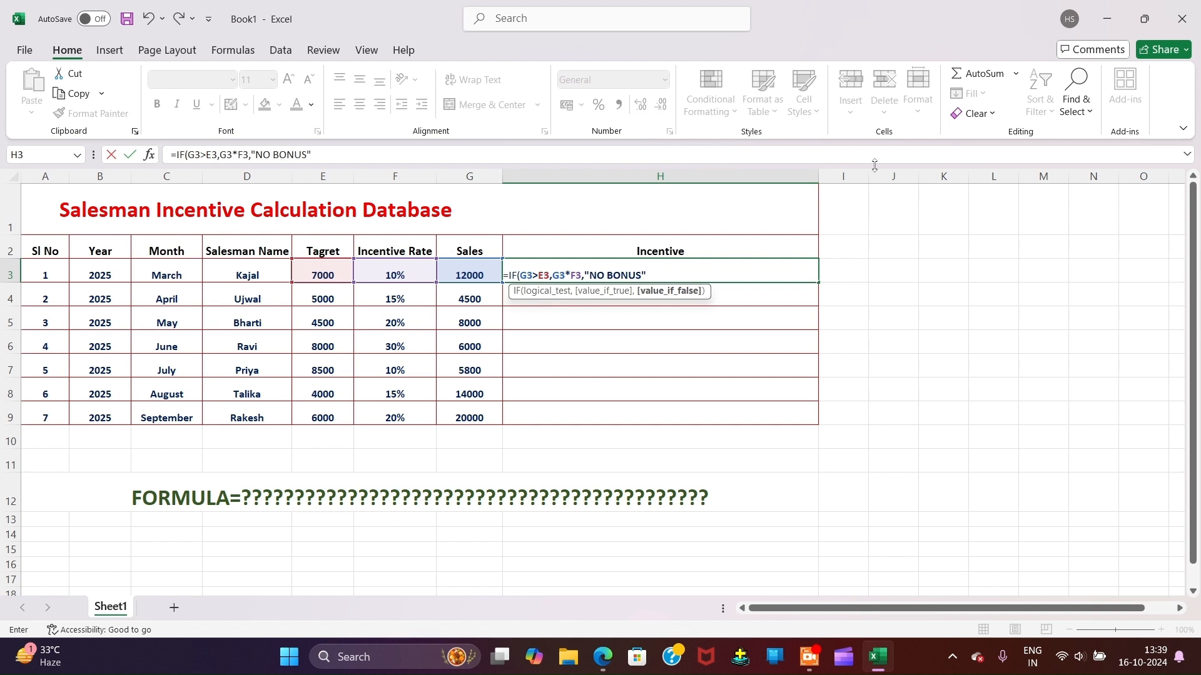
type(")")
key("Return")
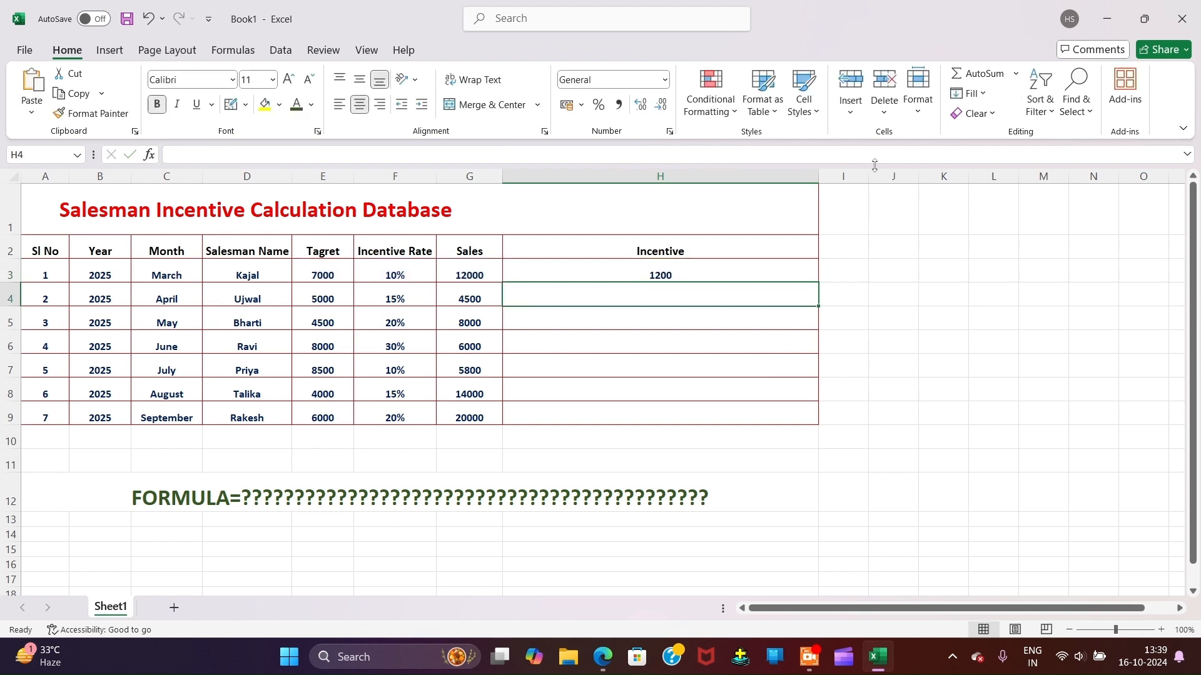
Step: Review H3's formula, then start =IF( in H4, fixing a stray 9
left_click(636, 272)
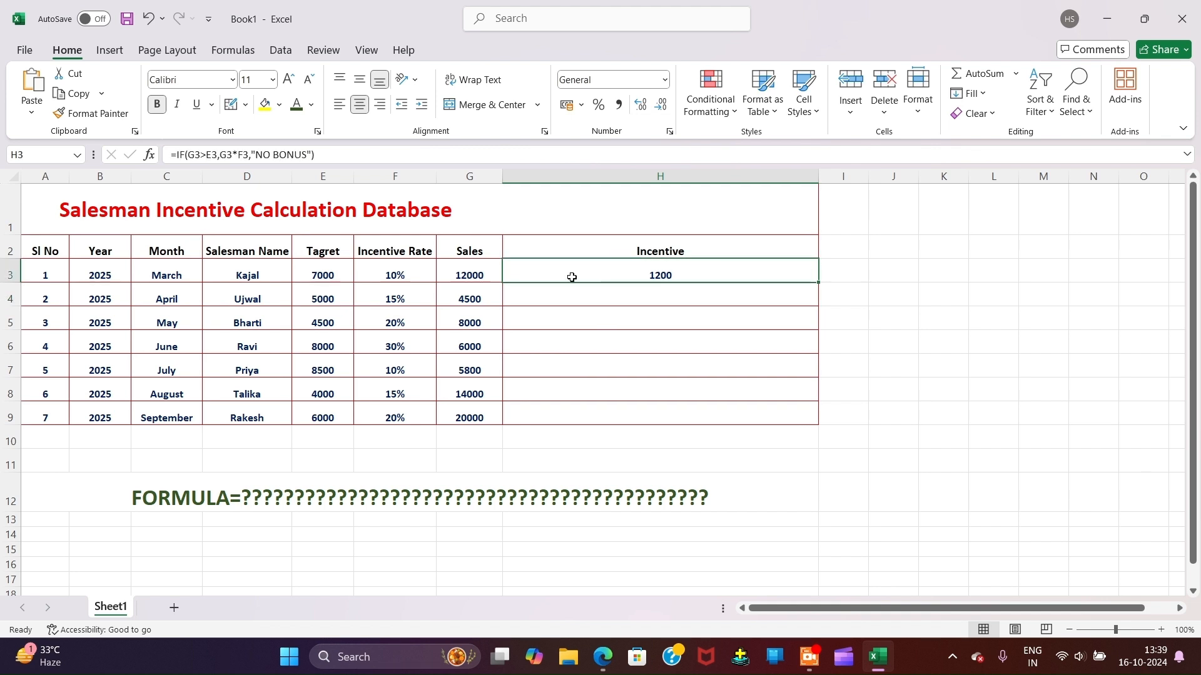
mouse_move(632, 274)
left_mouse_down()
mouse_move(638, 360)
mouse_move(631, 265)
left_mouse_up()
left_click(601, 300)
type("=")
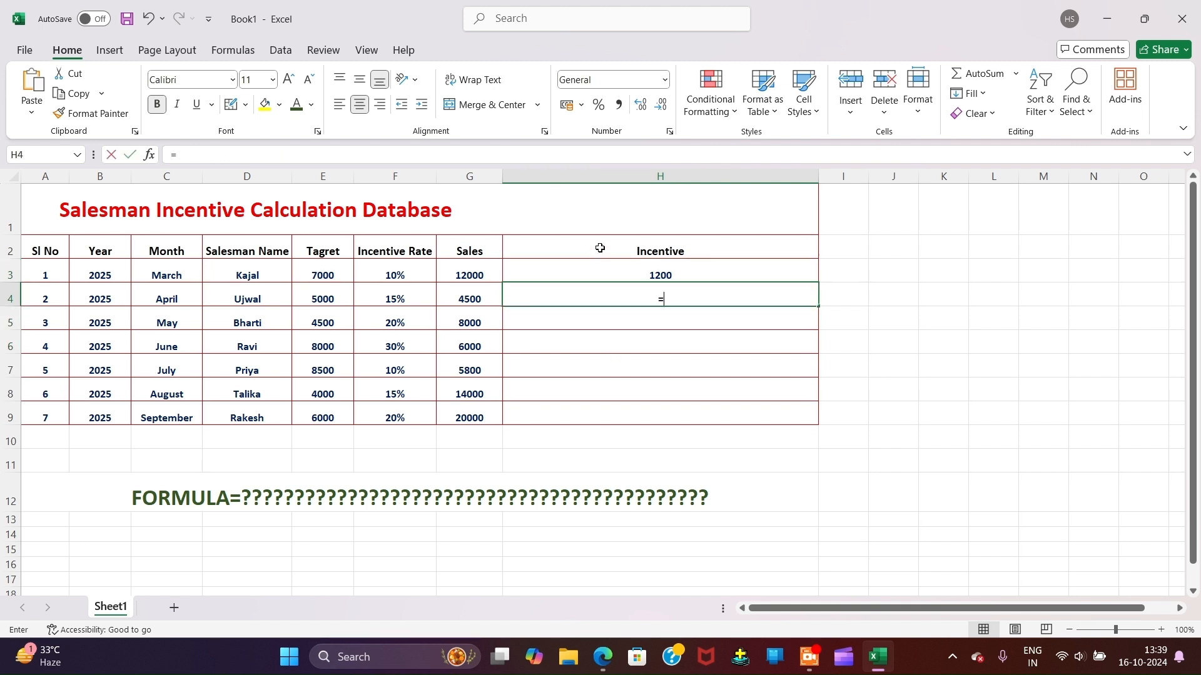
type("IF")
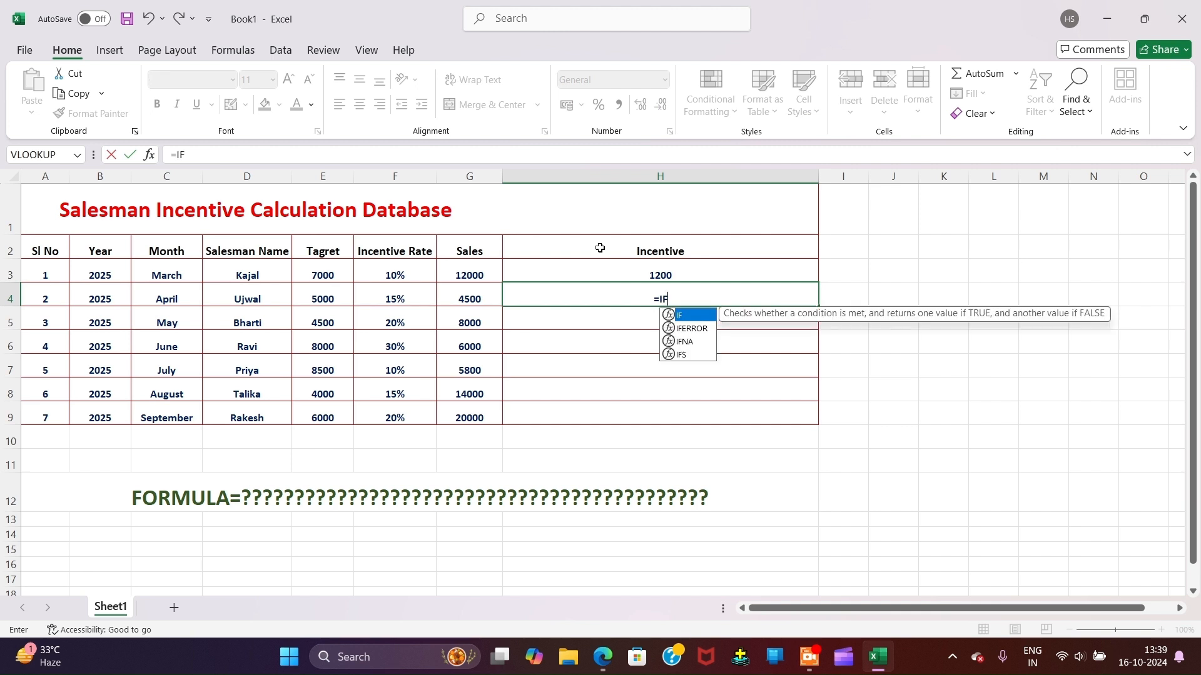
type("9")
key("BackSpace")
type("(")
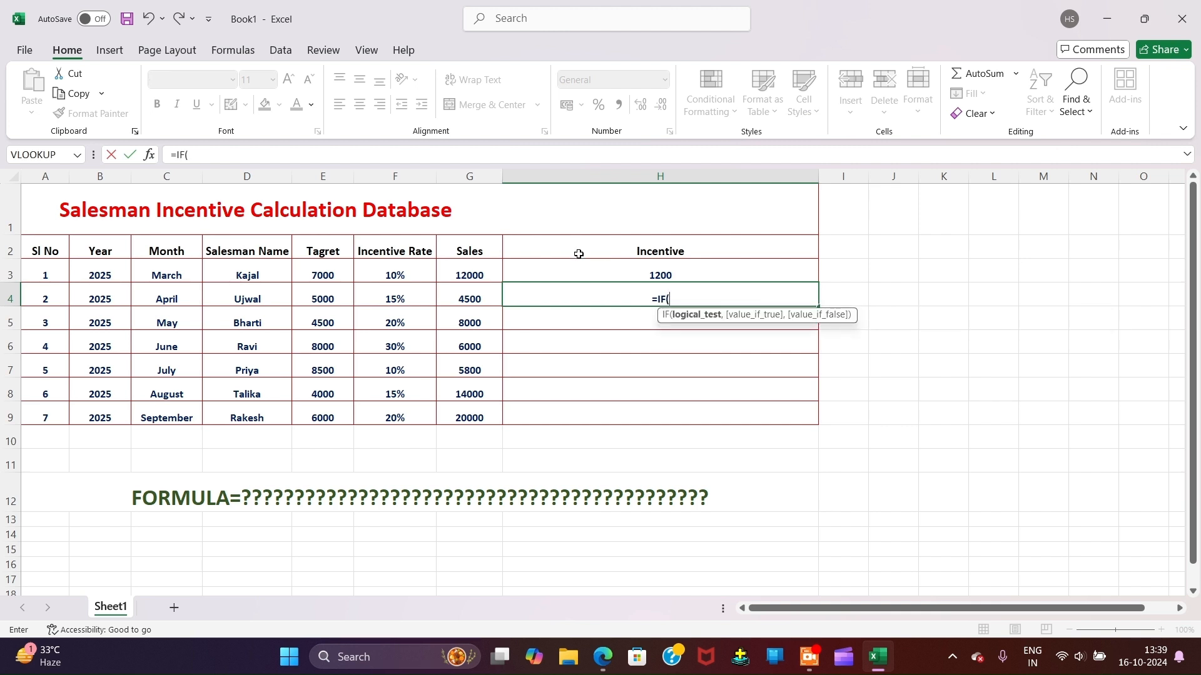
Step: Add the condition G4>E4, then the wrong G5*D4 references, and begin erasing them
left_click(460, 299)
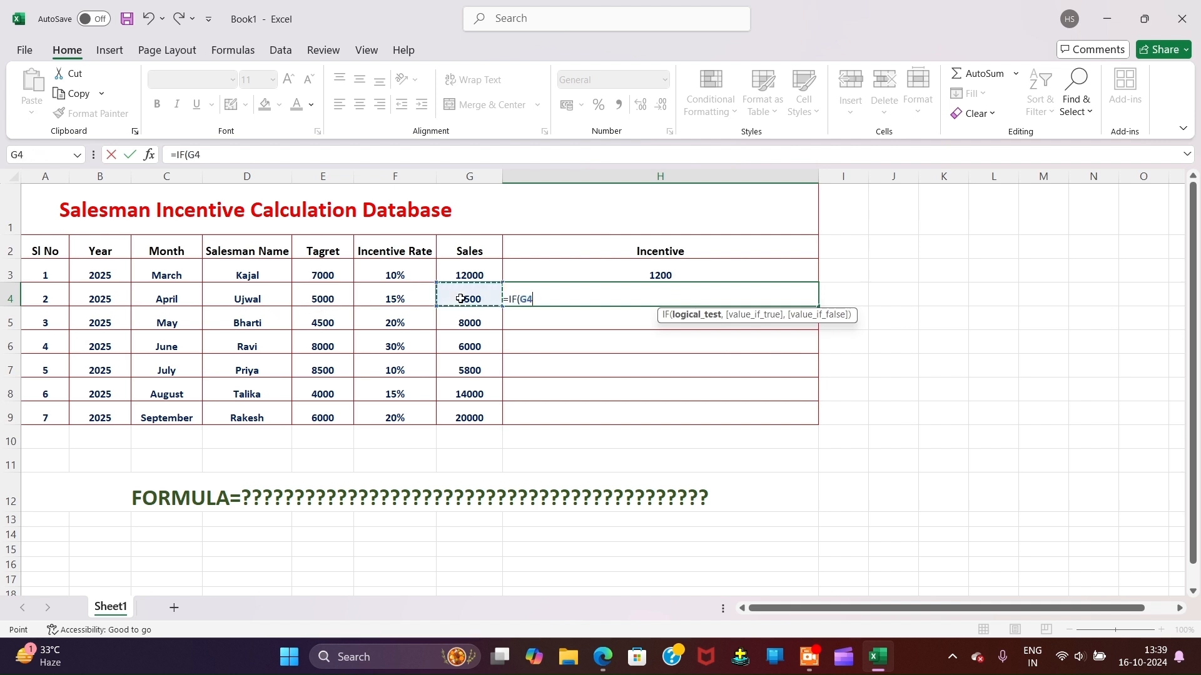
type(">")
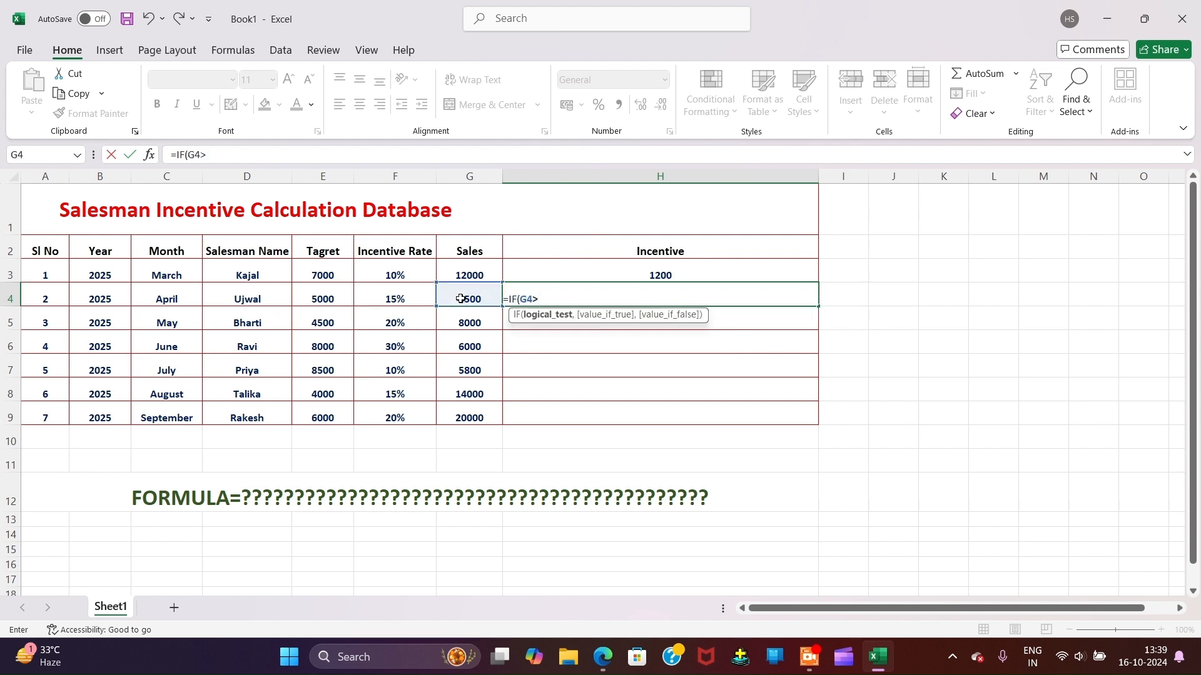
left_click(335, 293)
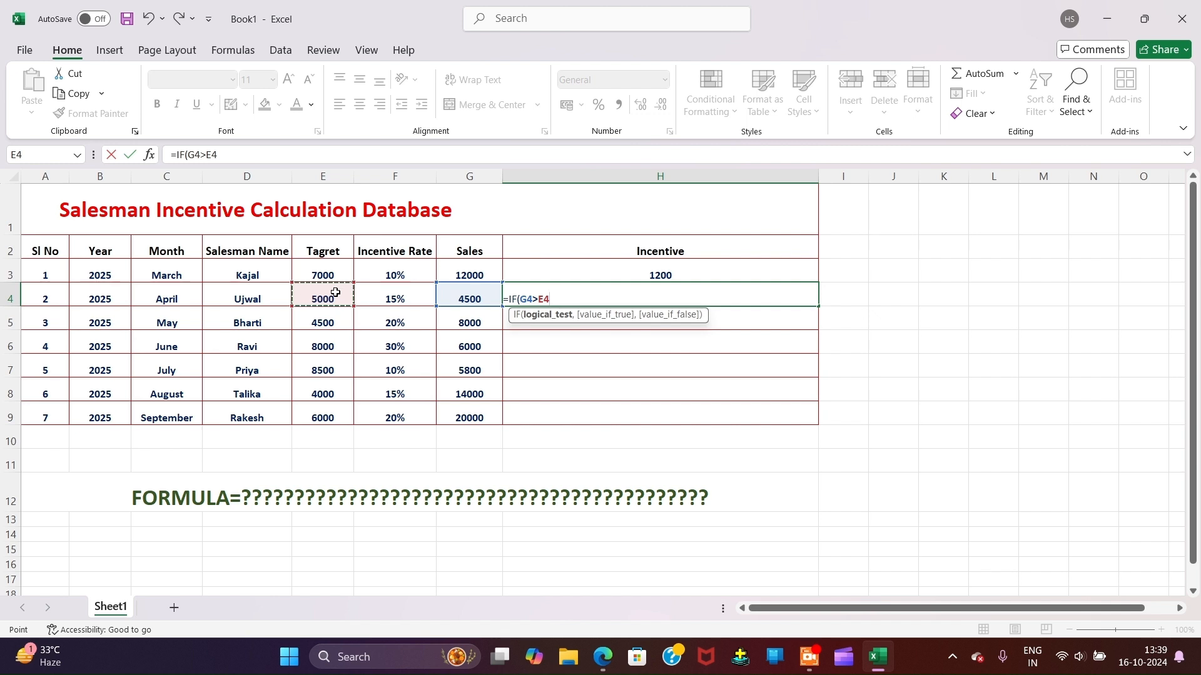
type(".")
type(",")
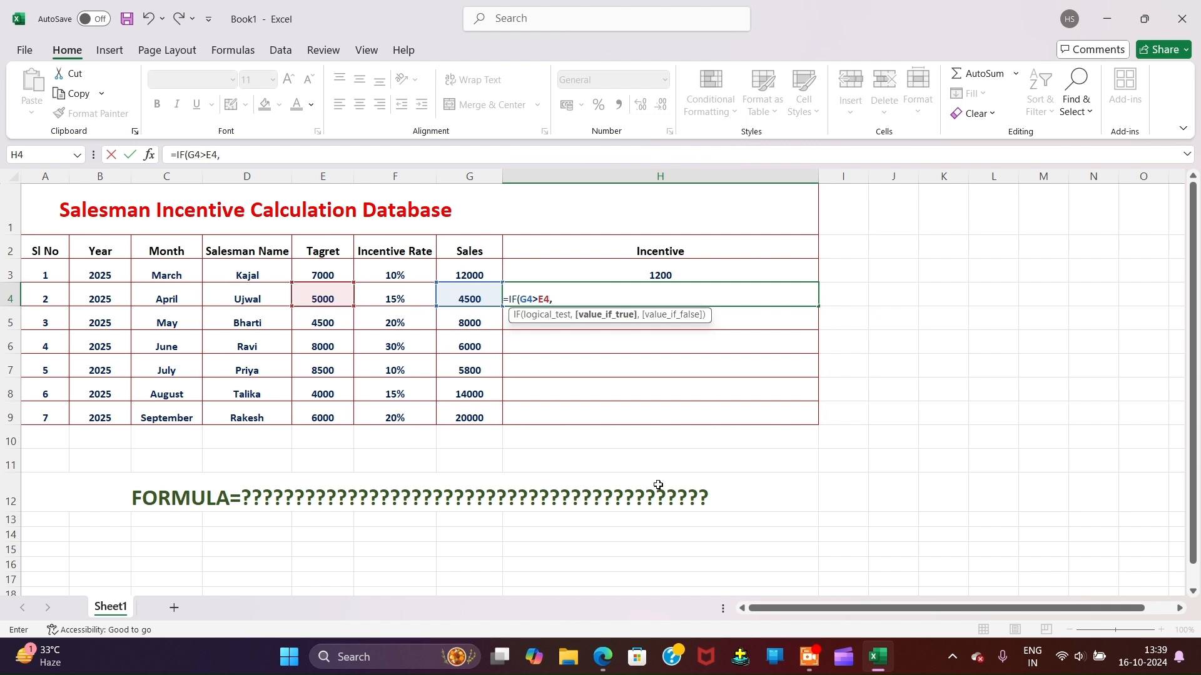
left_click(470, 319)
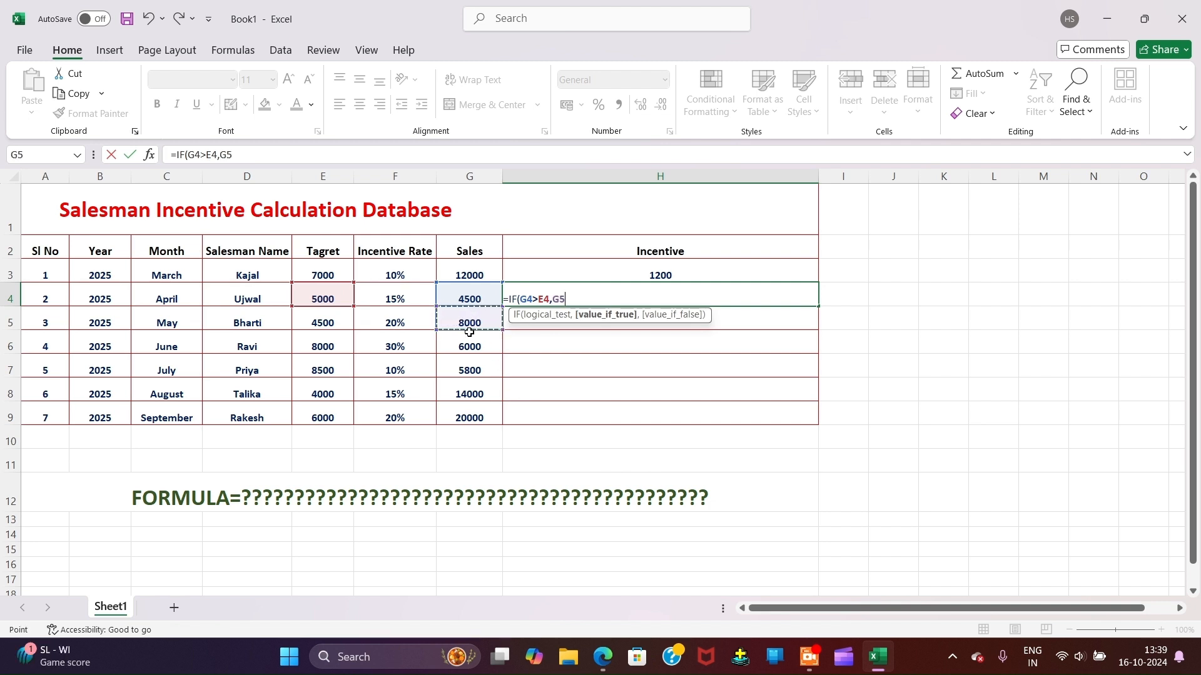
type("*")
left_click(272, 299)
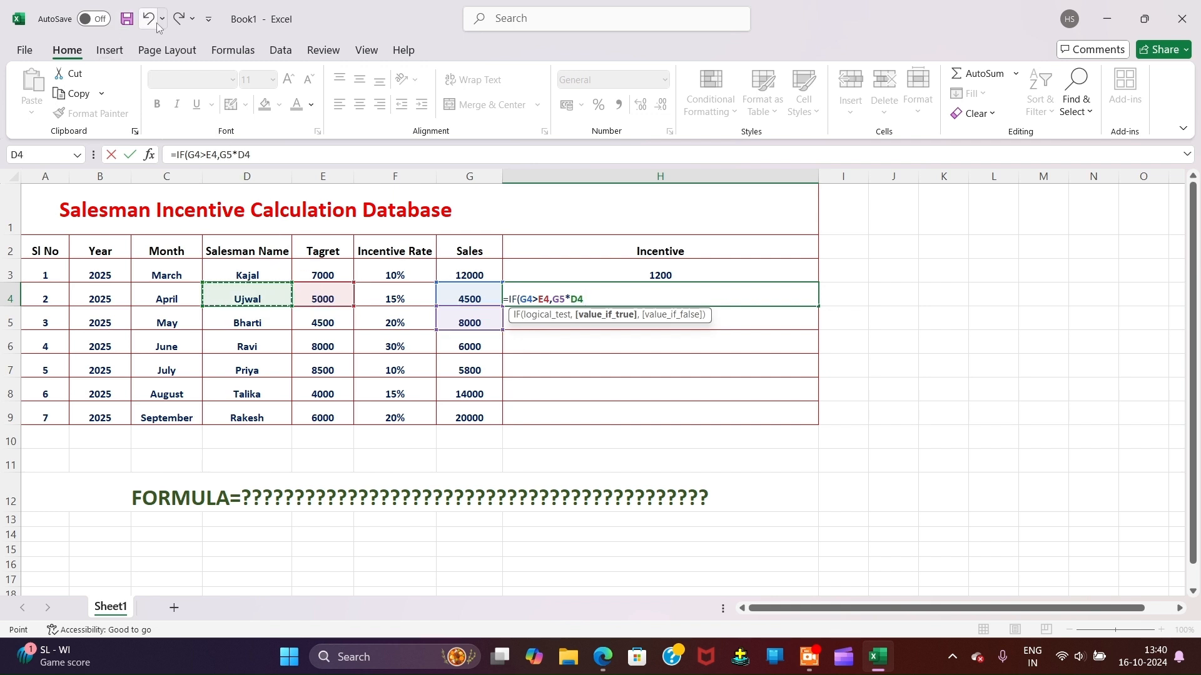
key("BackSpace")
key("BackSpace")
key("BackSpace")
key("BackSpace")
key("BackSpace")
key("BackSpace")
key("BackSpace")
key("BackSpace")
key("BackSpace")
key("BackSpace")
key("BackSpace")
key("BackSpace")
key("BackSpace")
key("BackSpace")
key("BackSpace")
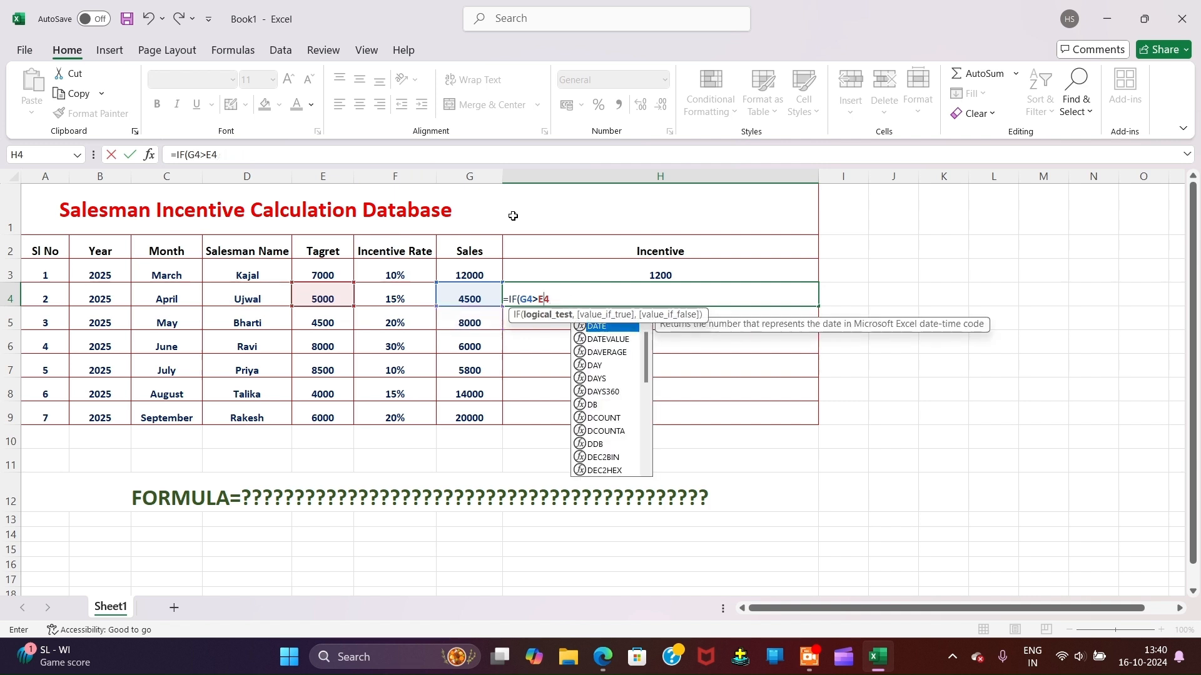
Step: Enter =IF(G4>E4,G4*F4,"NO BONUS") in H4
type("=")
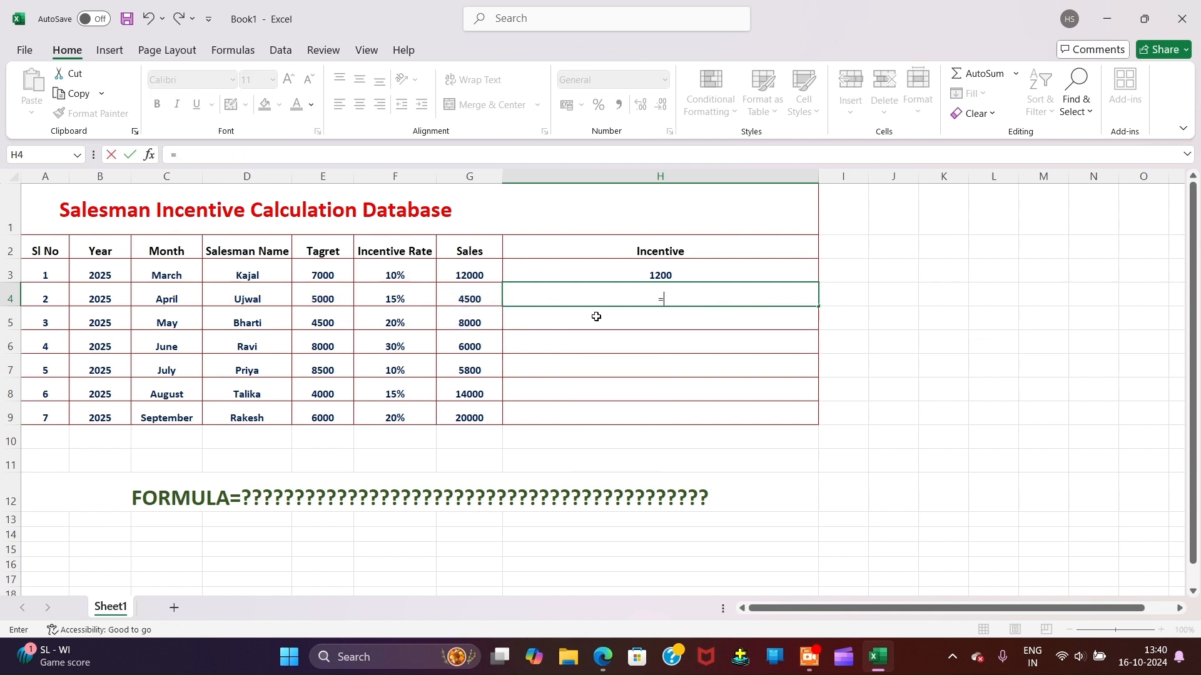
type("IF")
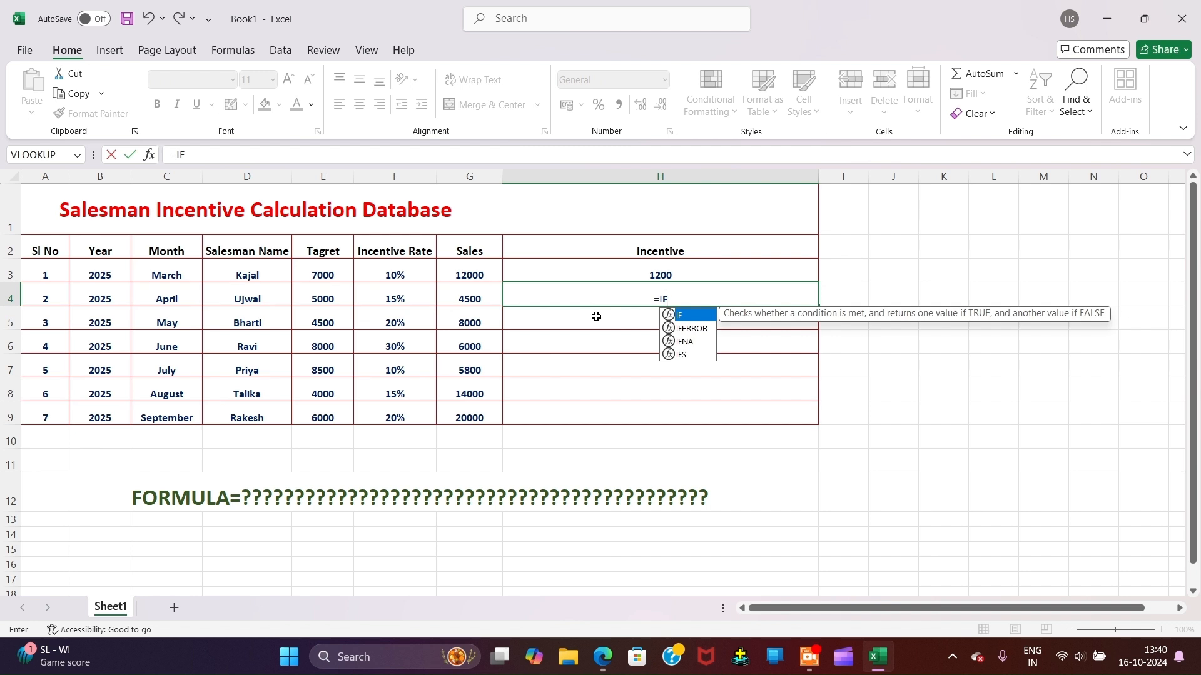
type("(")
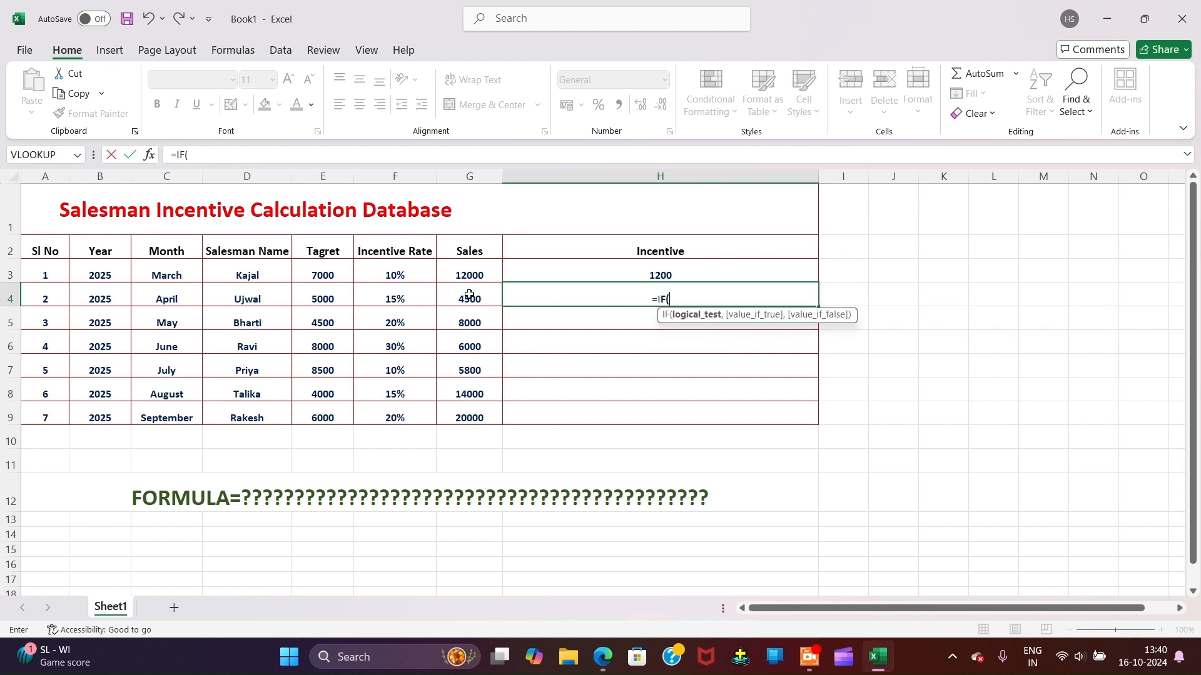
left_click(469, 294)
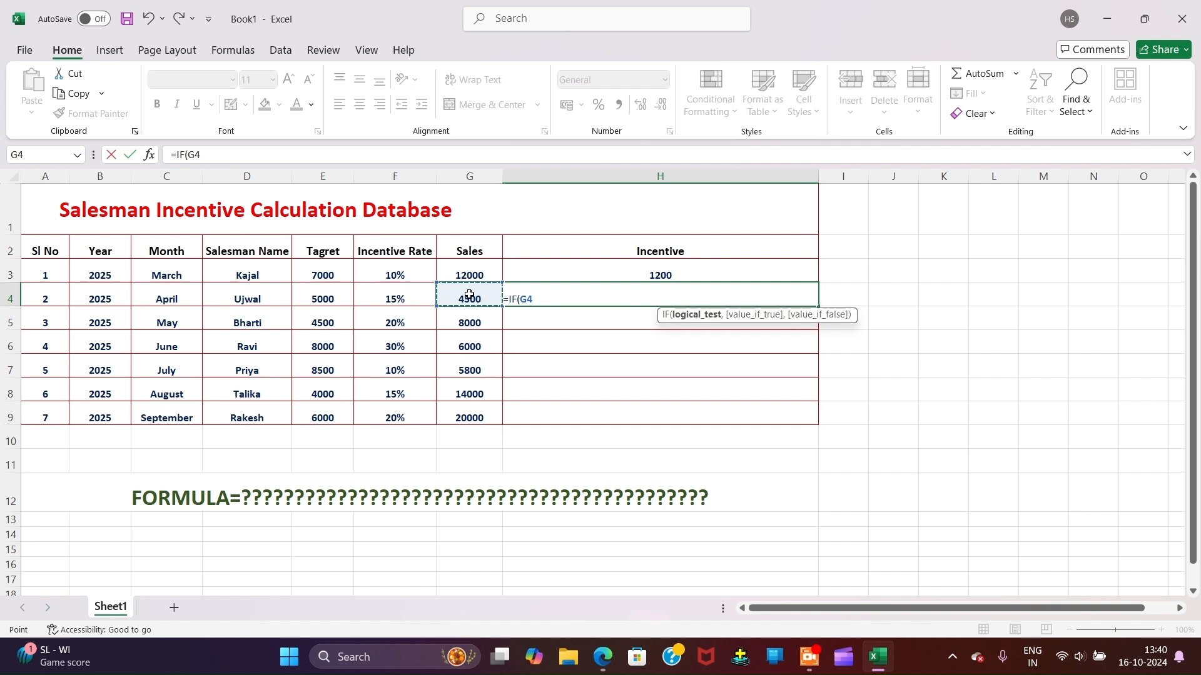
type(">")
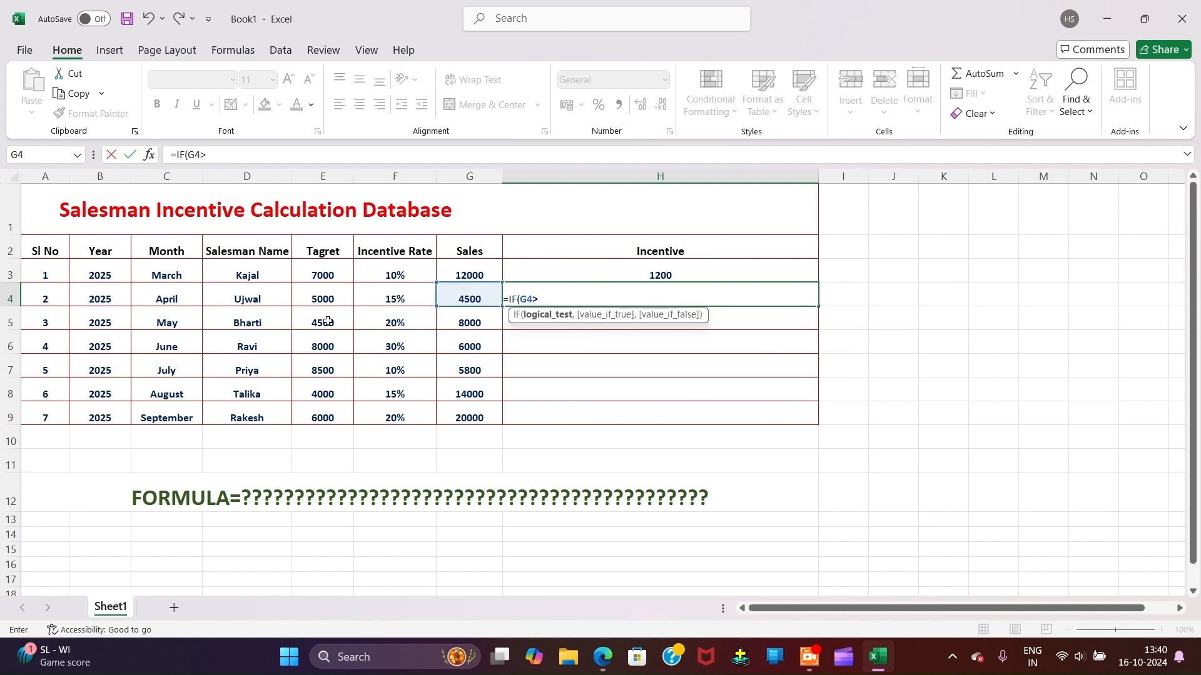
left_click(317, 300)
type(",")
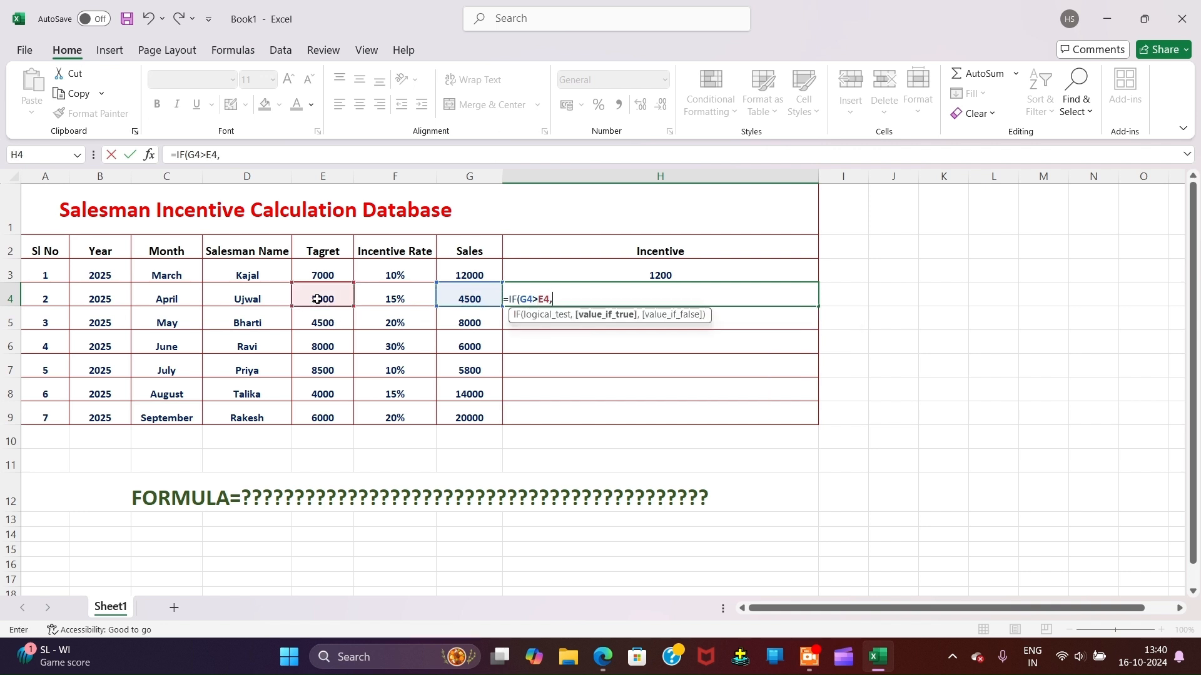
left_click(454, 296)
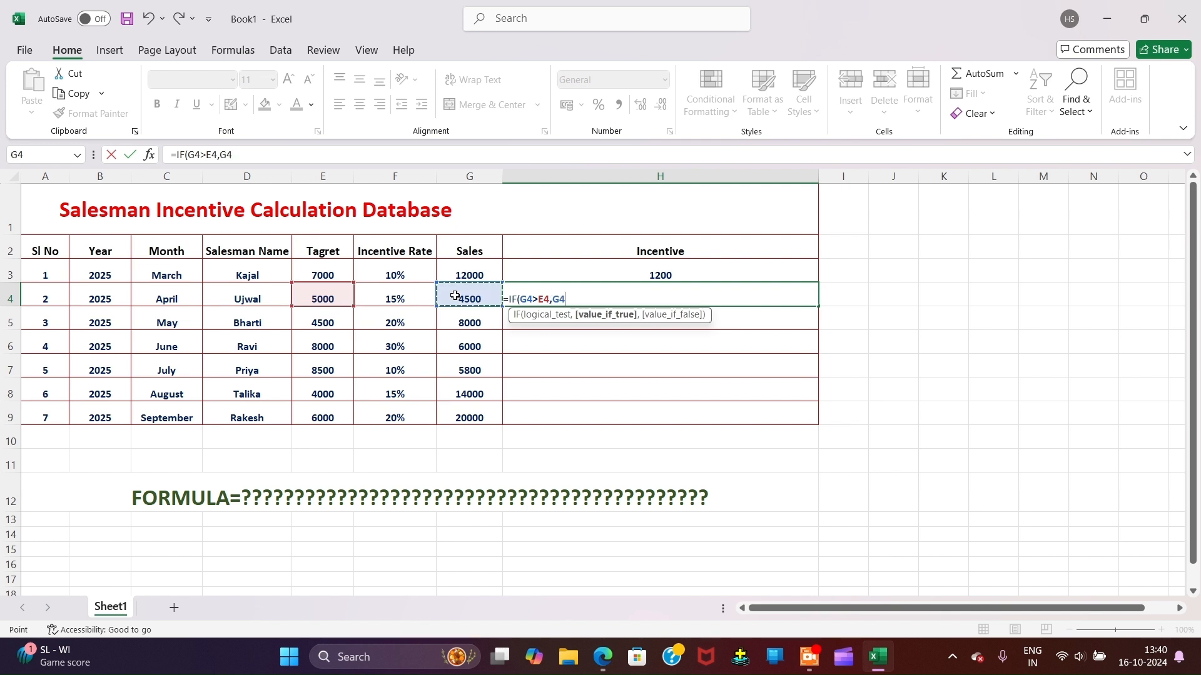
type("*")
left_click(388, 299)
type(",")
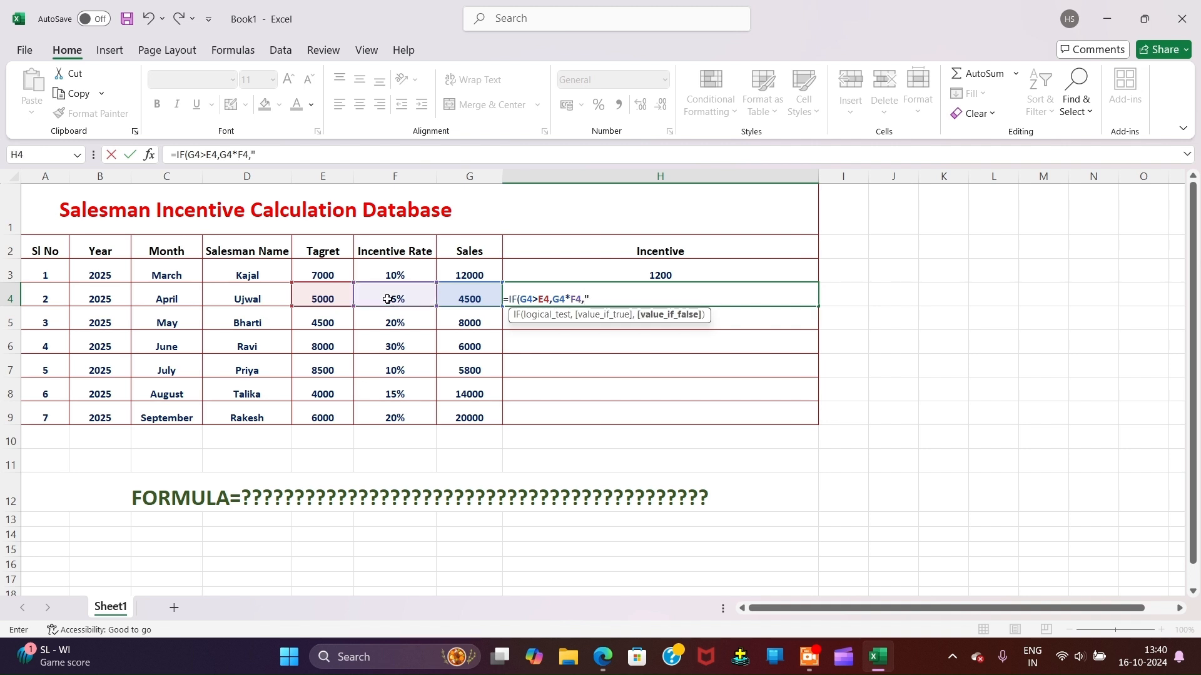
type("\"NO BONUS")
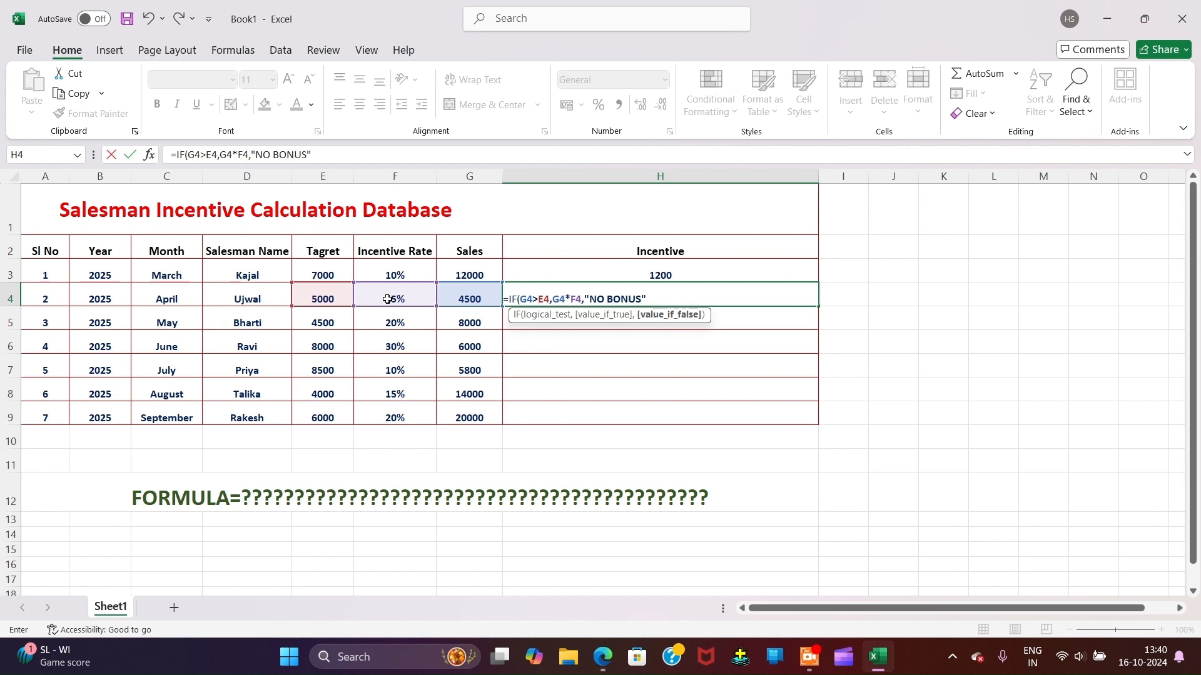
type("\")")
key("Return")
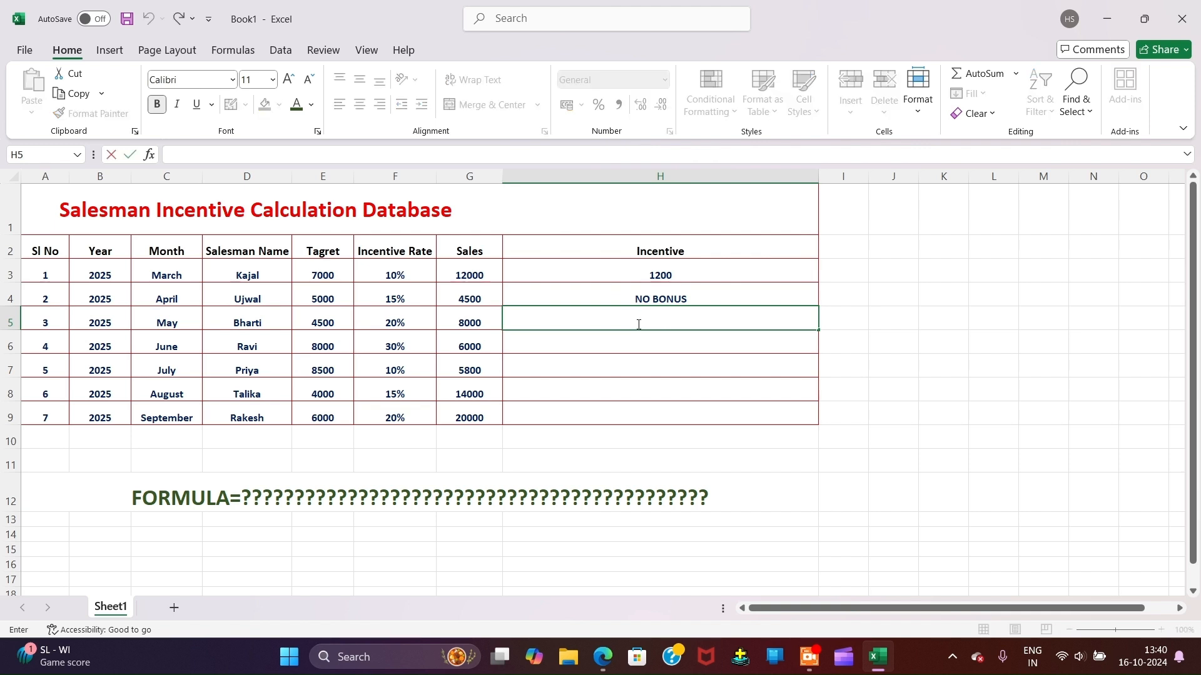
type("=")
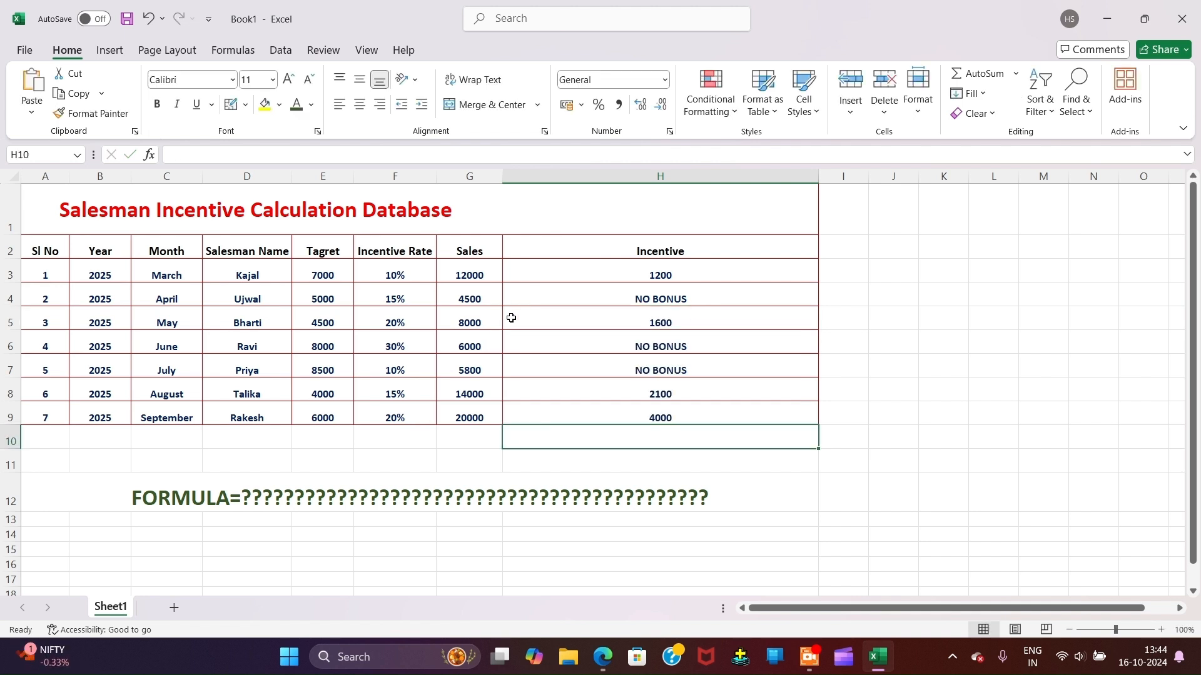
Step: Review the Incentive results in H3:H9, checking H7's formula =IF(G7>E7,G7*F7,"NO BONUS")
left_click_drag(564, 233, 625, 389)
left_click(581, 176)
left_click(626, 384)
left_click_drag(602, 252, 624, 431)
left_click(635, 466)
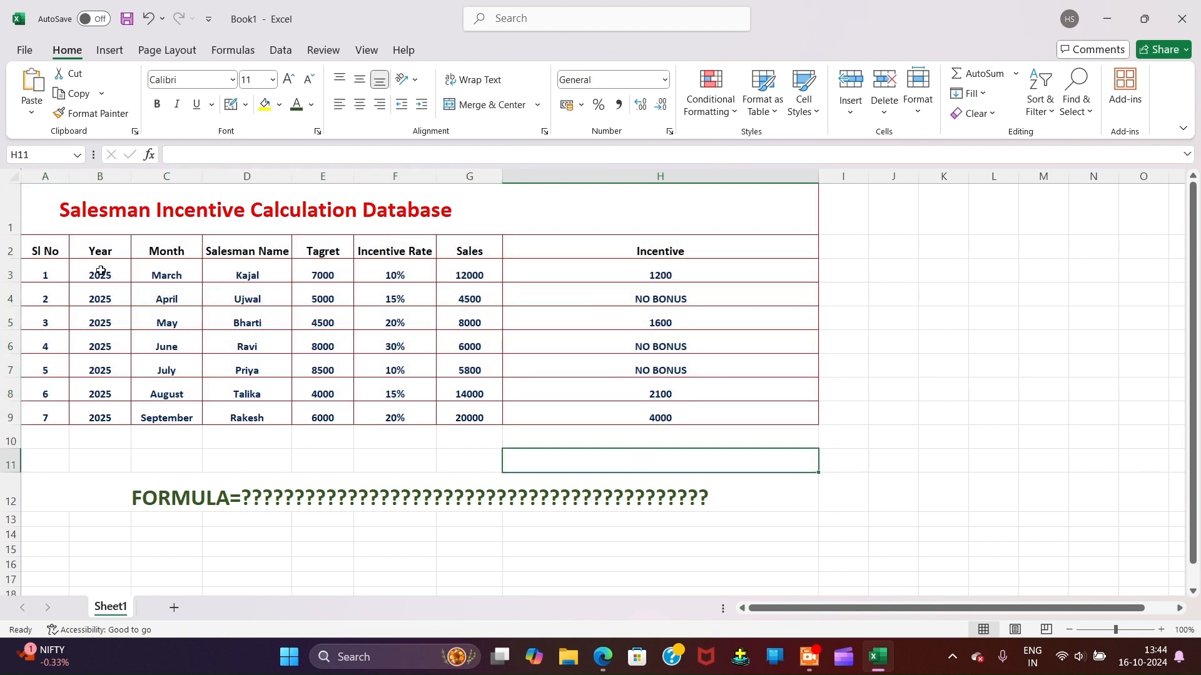
left_click_drag(37, 208, 694, 479)
left_click(625, 368)
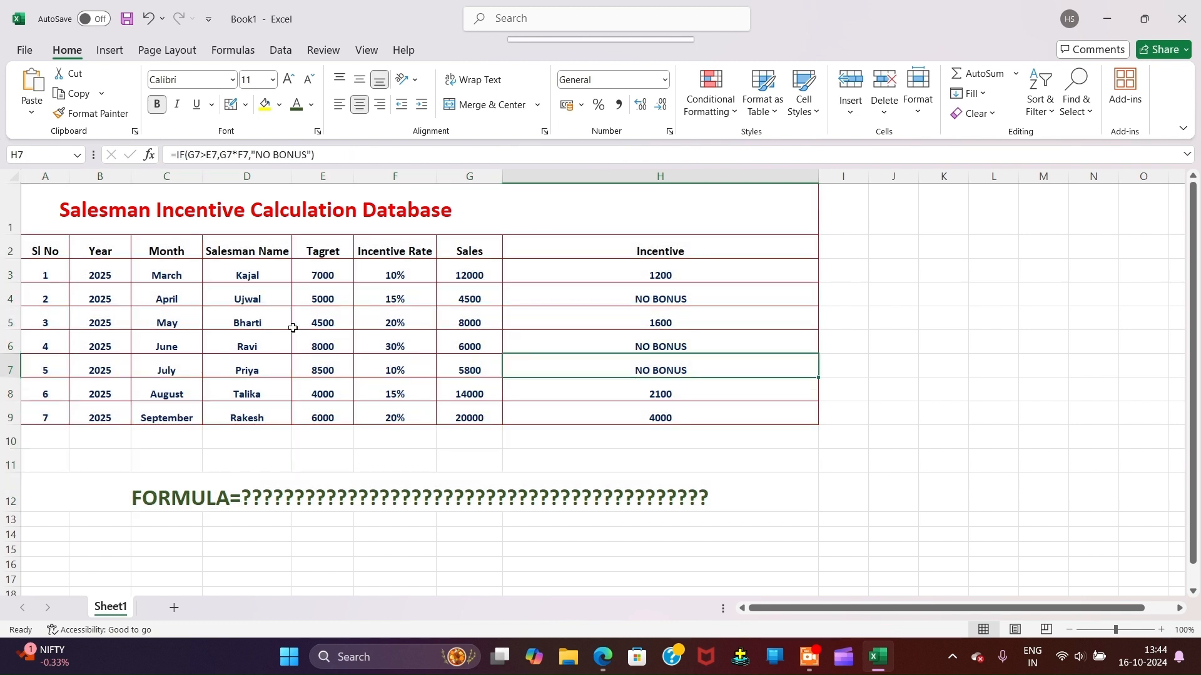
left_click_drag(126, 305, 629, 344)
Step: Highlight the April through August salesman rows to review their figures
left_click(199, 379)
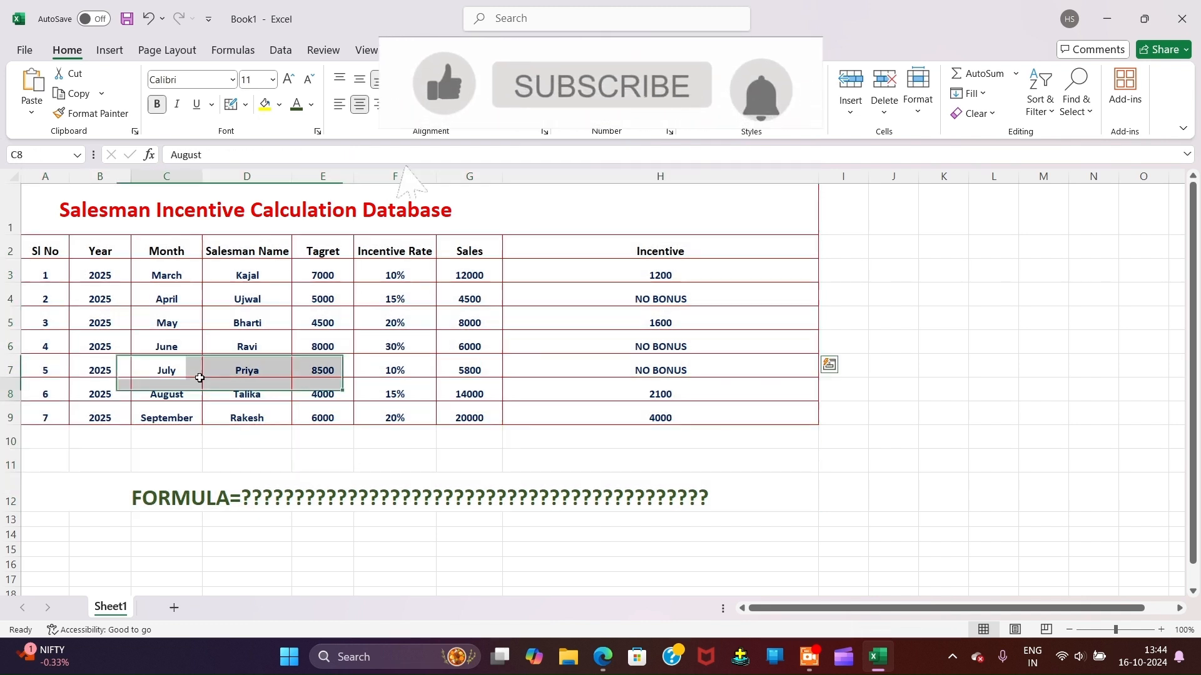
left_click_drag(200, 378, 576, 380)
left_click_drag(169, 324, 565, 359)
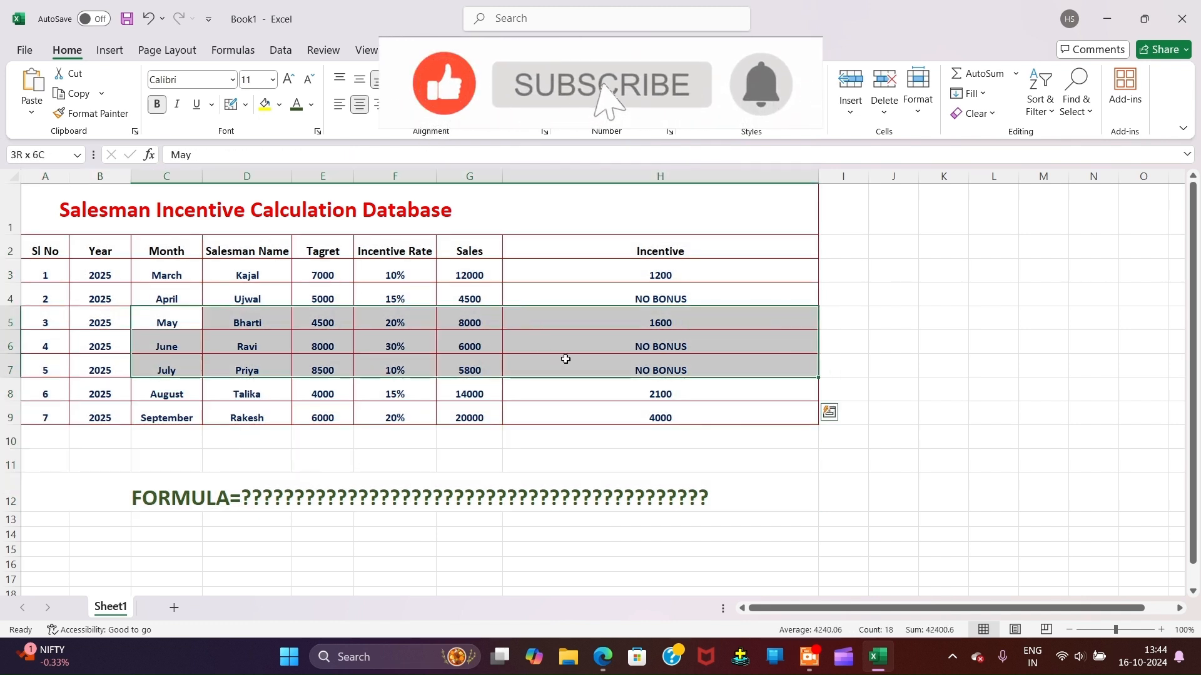
left_click_drag(274, 288, 551, 315)
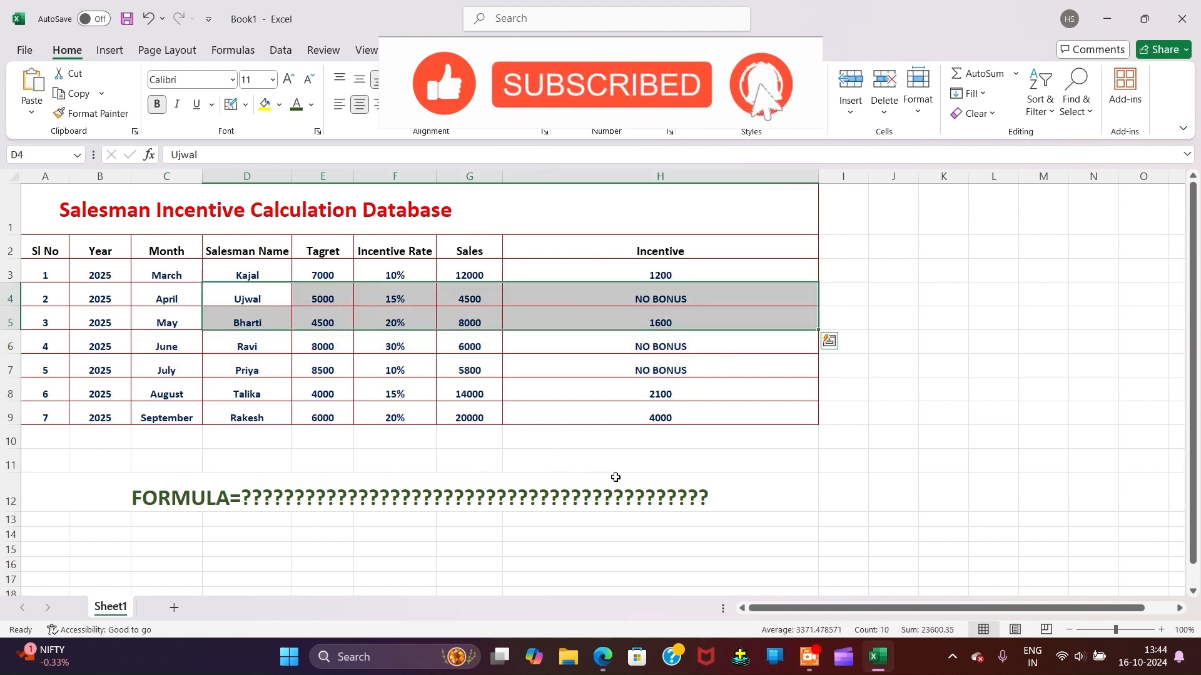
Step: Merge and center D11:G11, then enter SUBSCRIBE in the merged cell
left_click(225, 460)
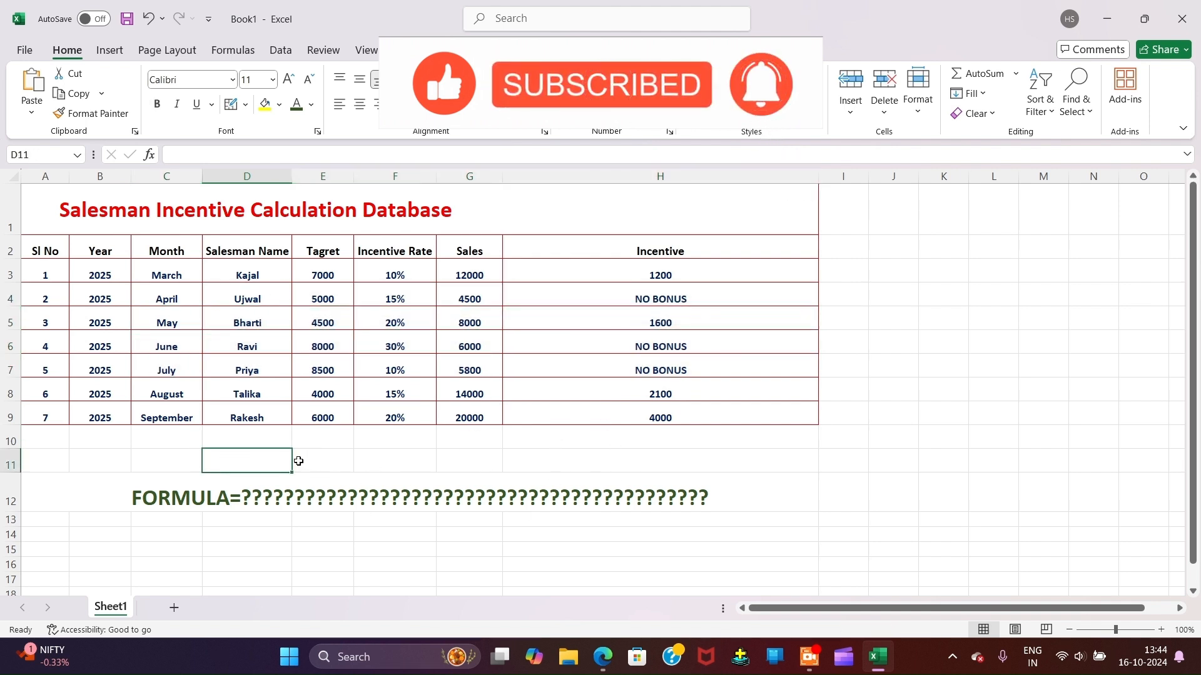
left_click_drag(298, 460, 456, 460)
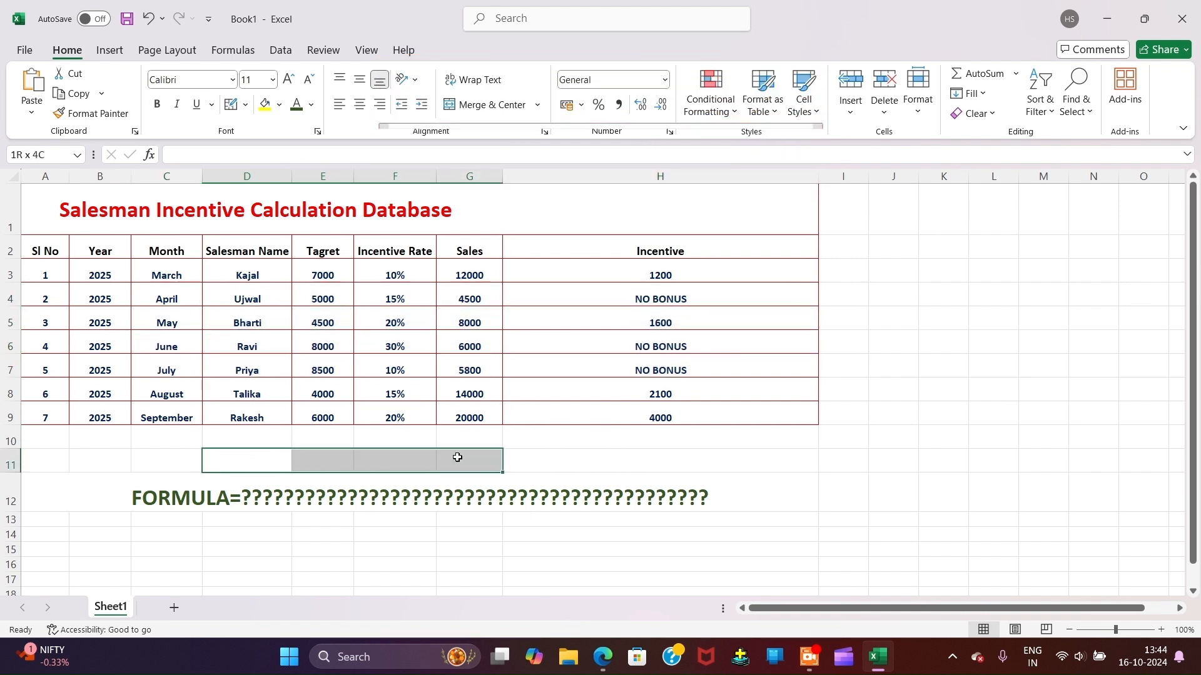
left_click(479, 105)
double_click(343, 456)
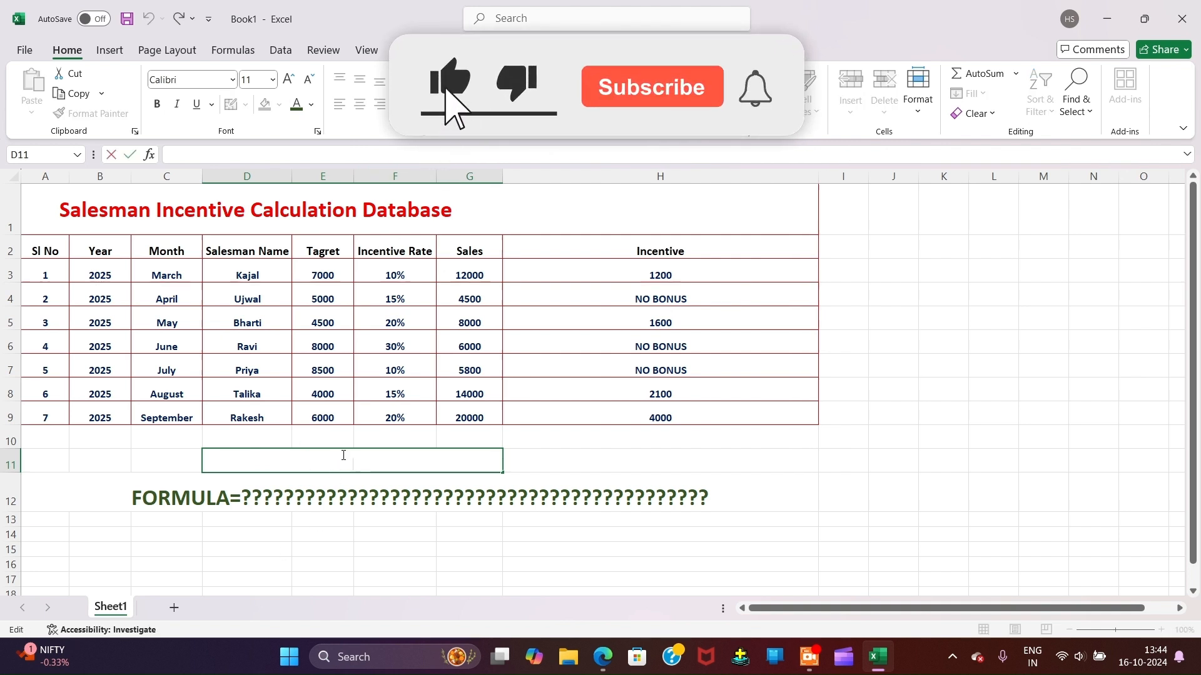
type("SU")
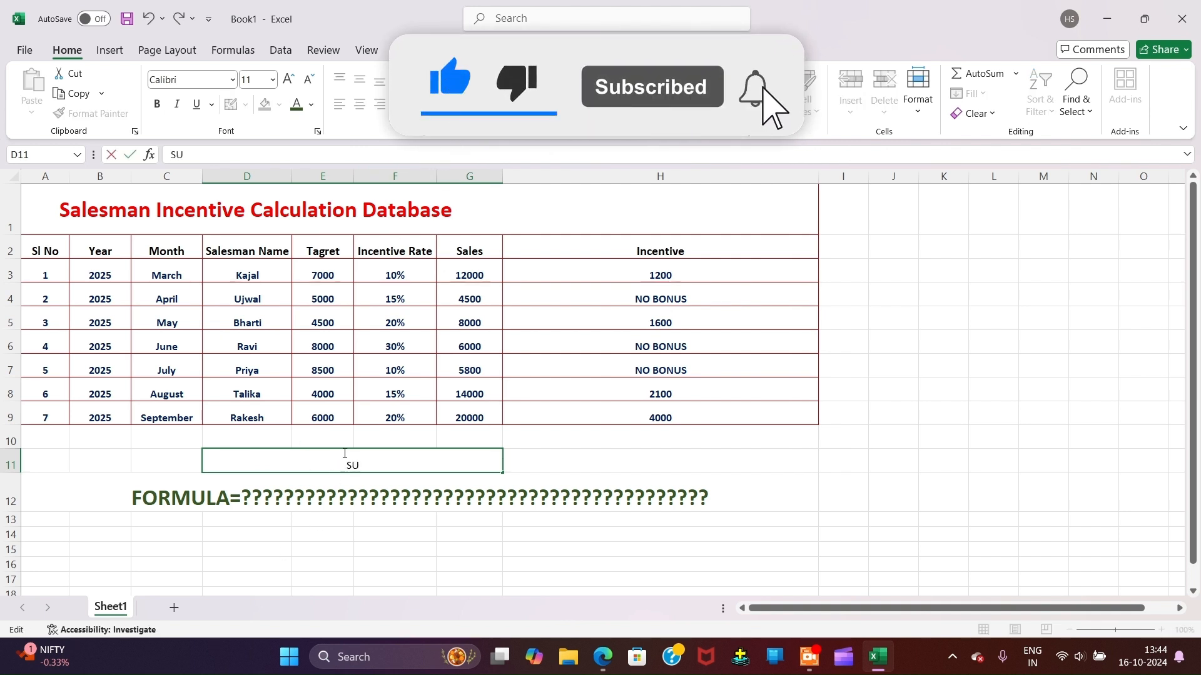
type("BSCRIBE")
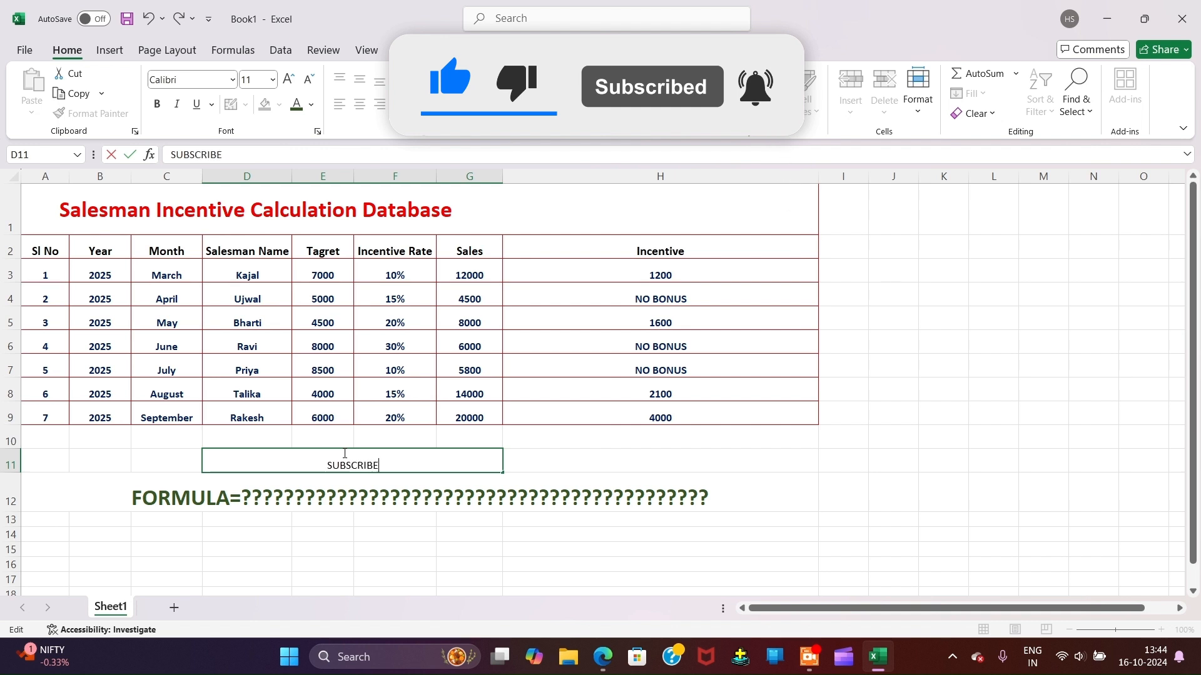
double_click(345, 453)
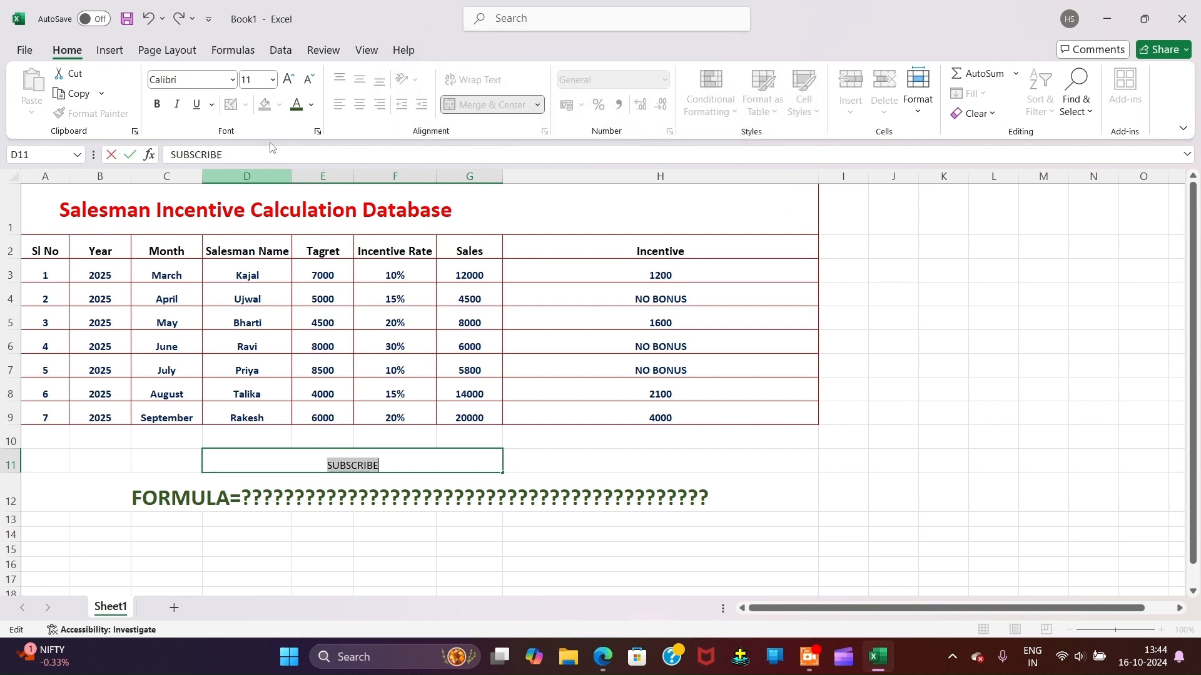